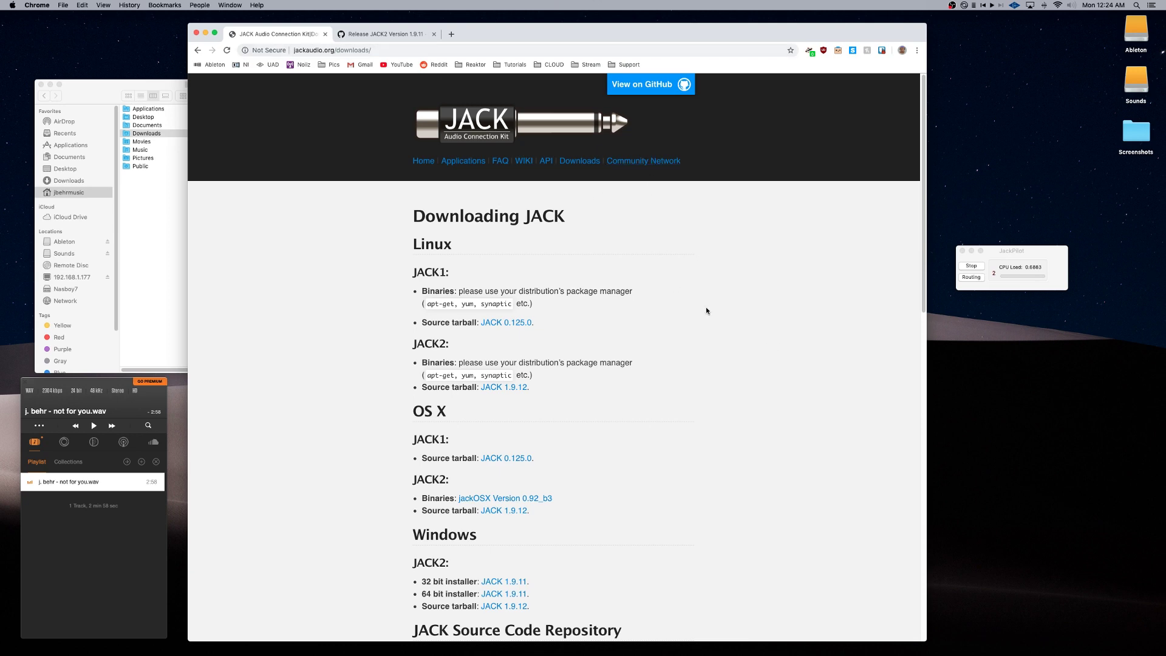
Scroll the Chrome page to the OS X JACK2 binaries (jackOSX Version 0.92_b3)
scroll(706, 309, "down", 5)
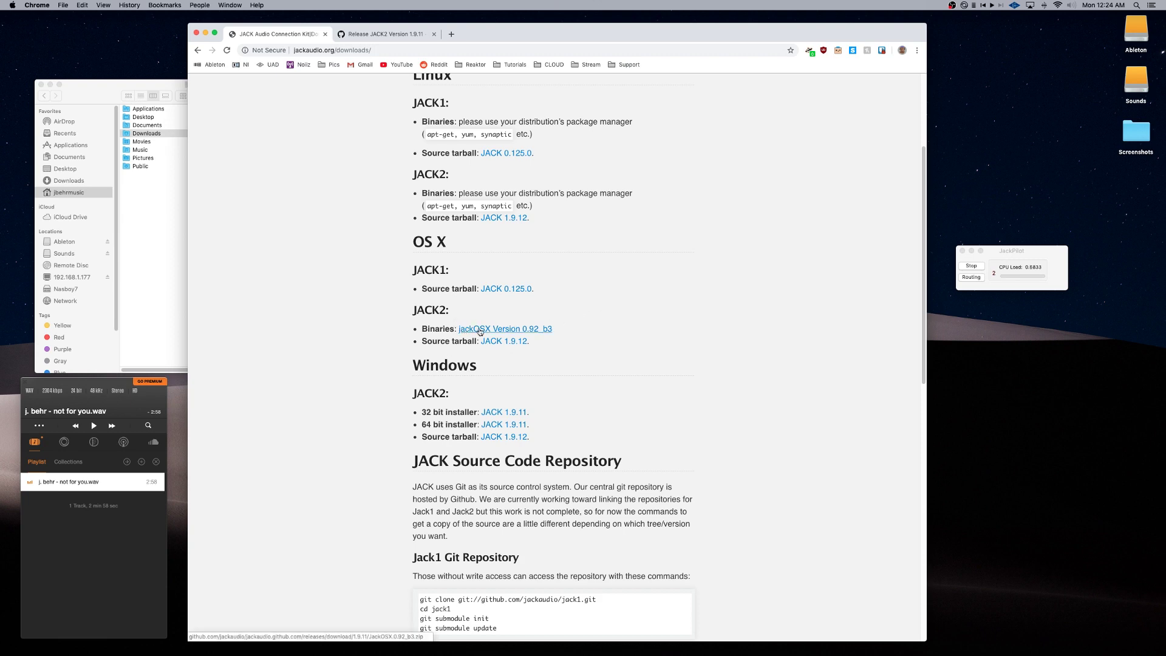
left_click_drag(413, 311, 449, 312)
left_click(464, 315)
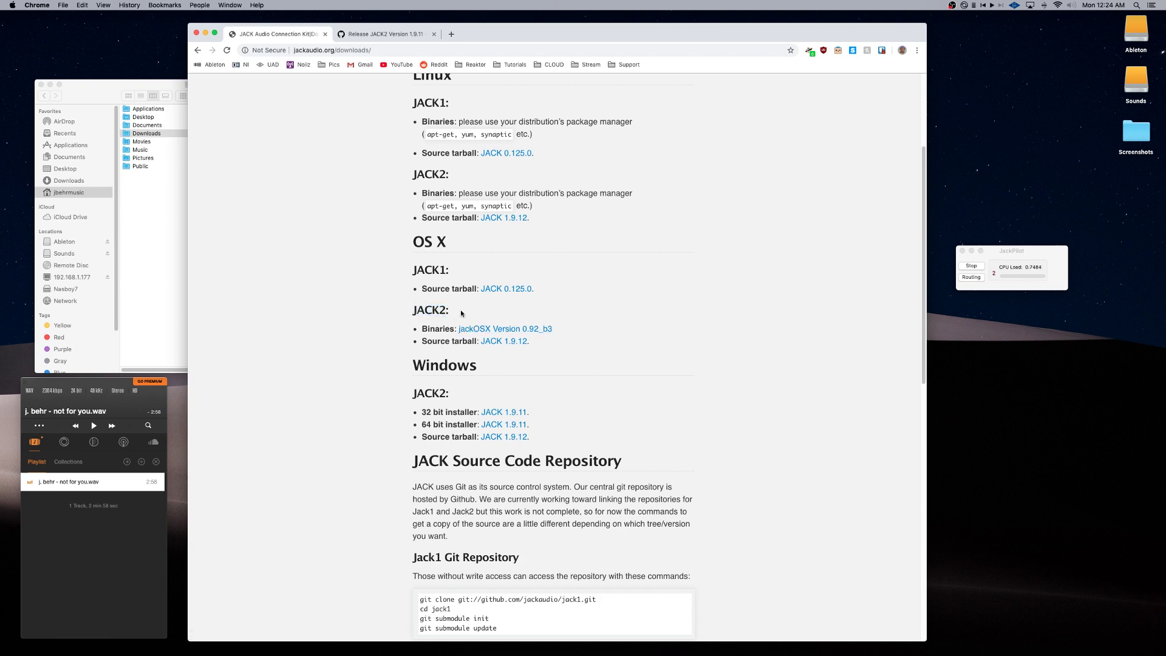
Select the downloaded JackOSX.0.92_b3 installer package in the Downloads folder
left_click(142, 221)
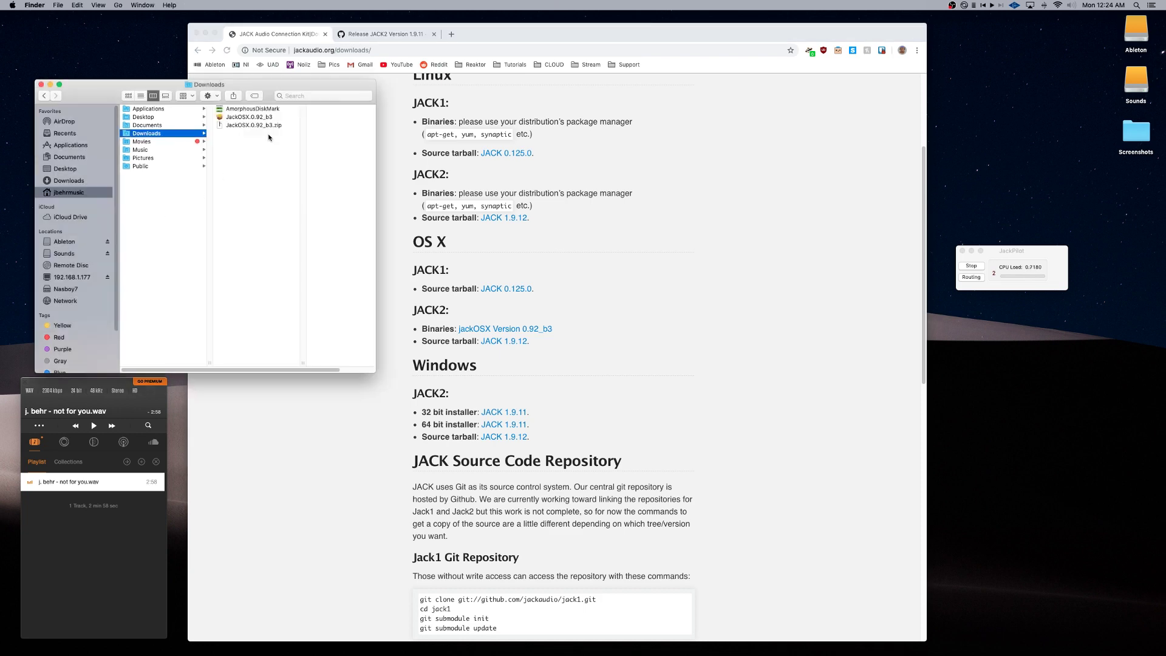
left_click(261, 126)
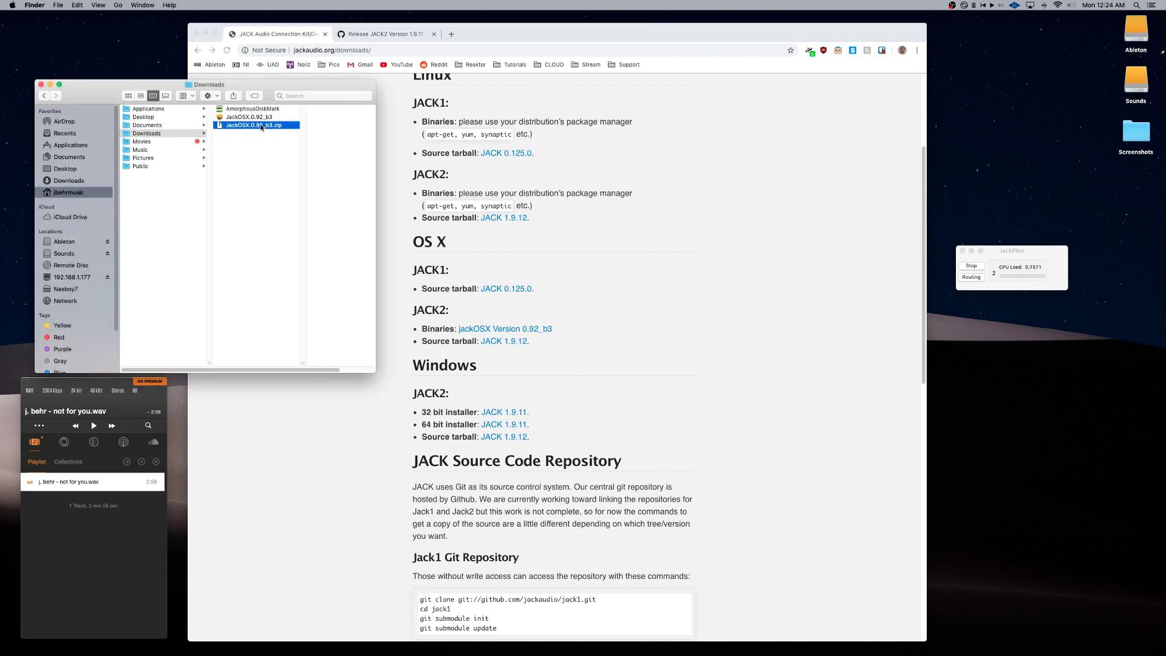
left_click(257, 119)
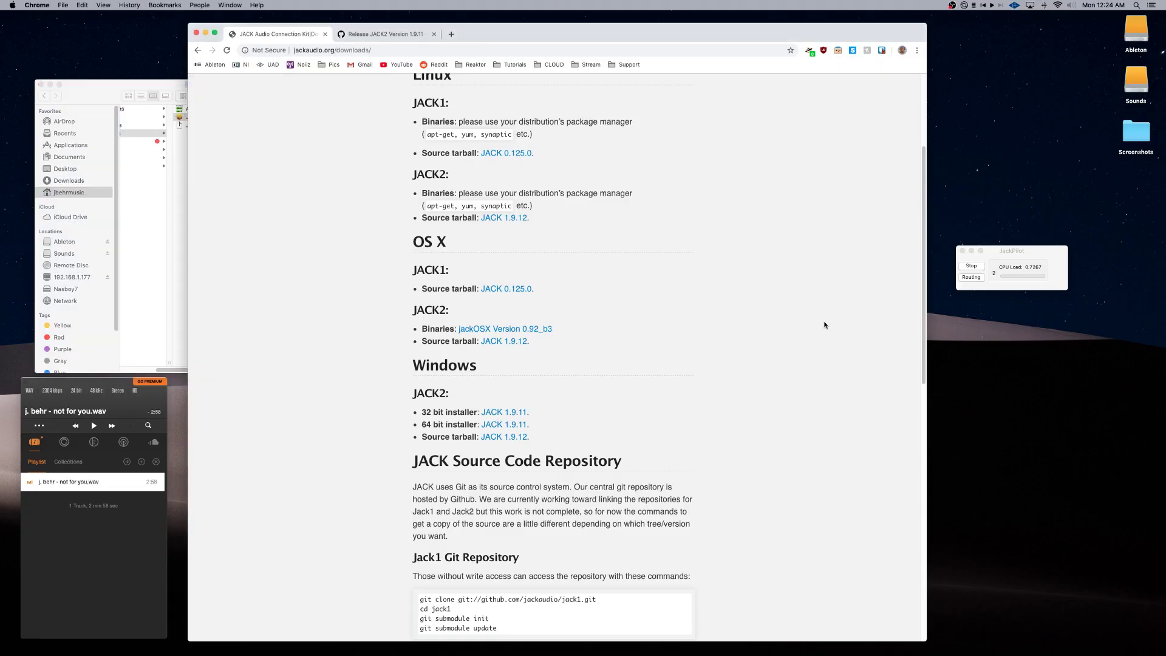
key("super+space")
Search 'security' to review the blocked-installer notice in Security & Privacy, then close it
type("security")
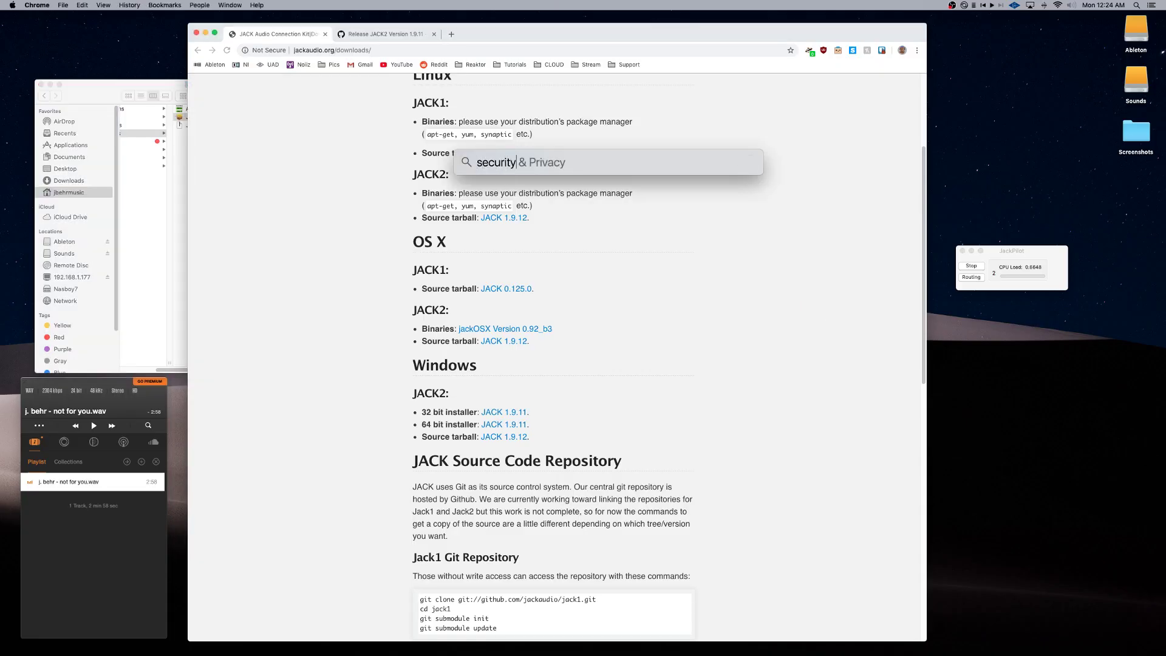
key("Return")
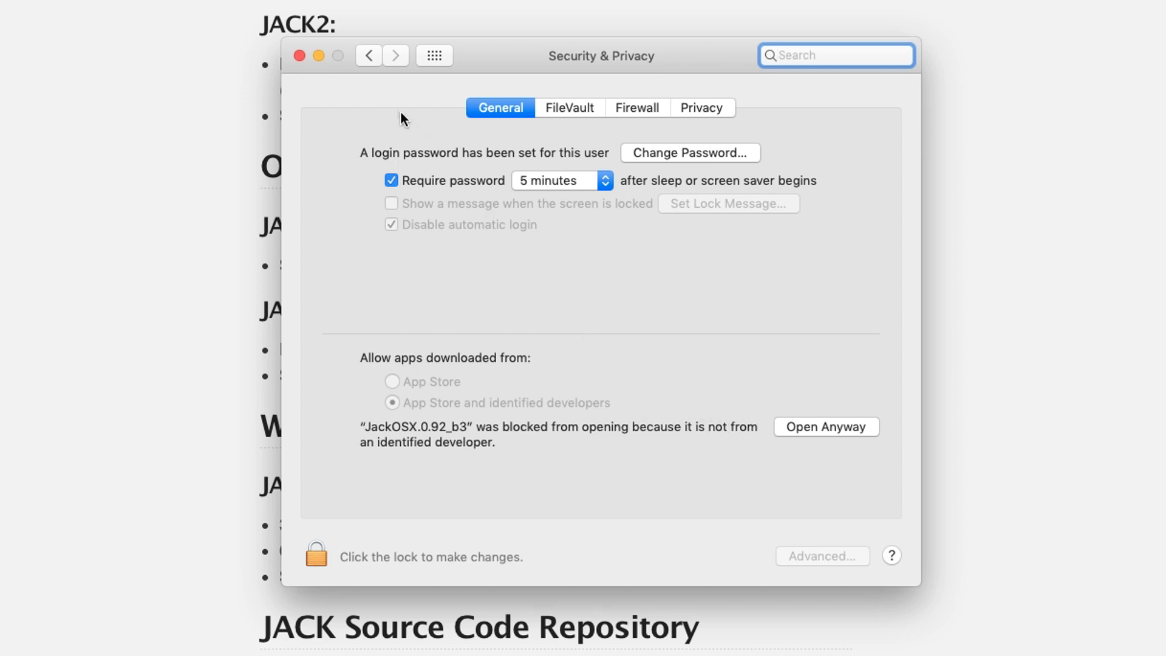
left_click(299, 56)
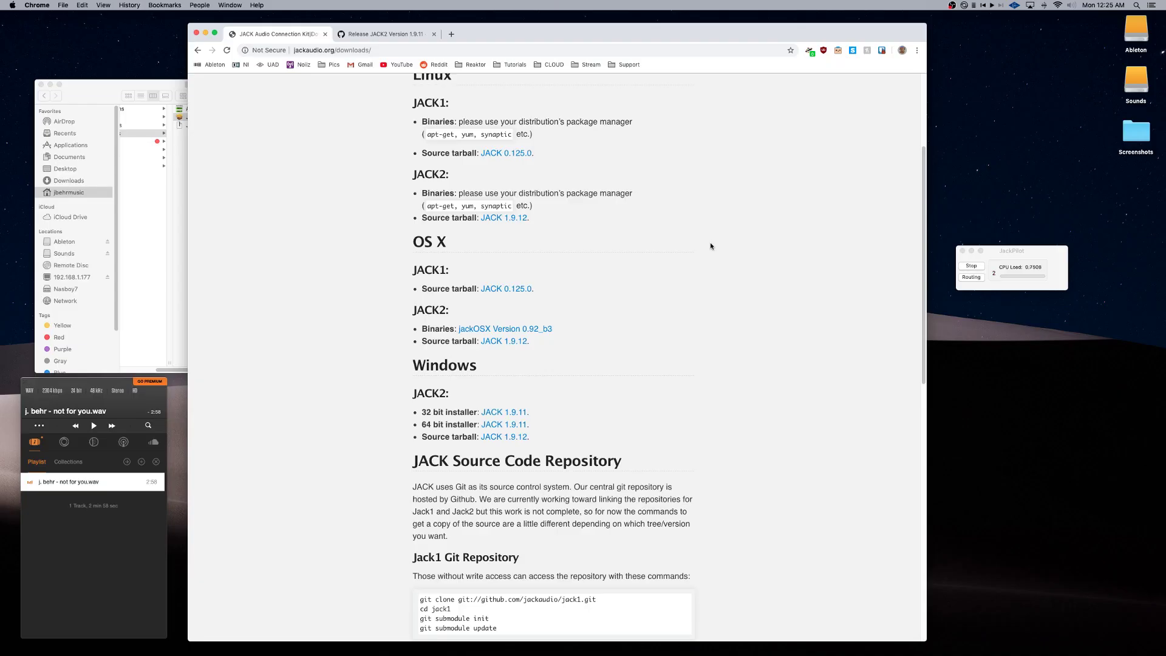
Check the JACK2 1.9.11 release page, return to downloads, and minimise Chrome
left_click(381, 35)
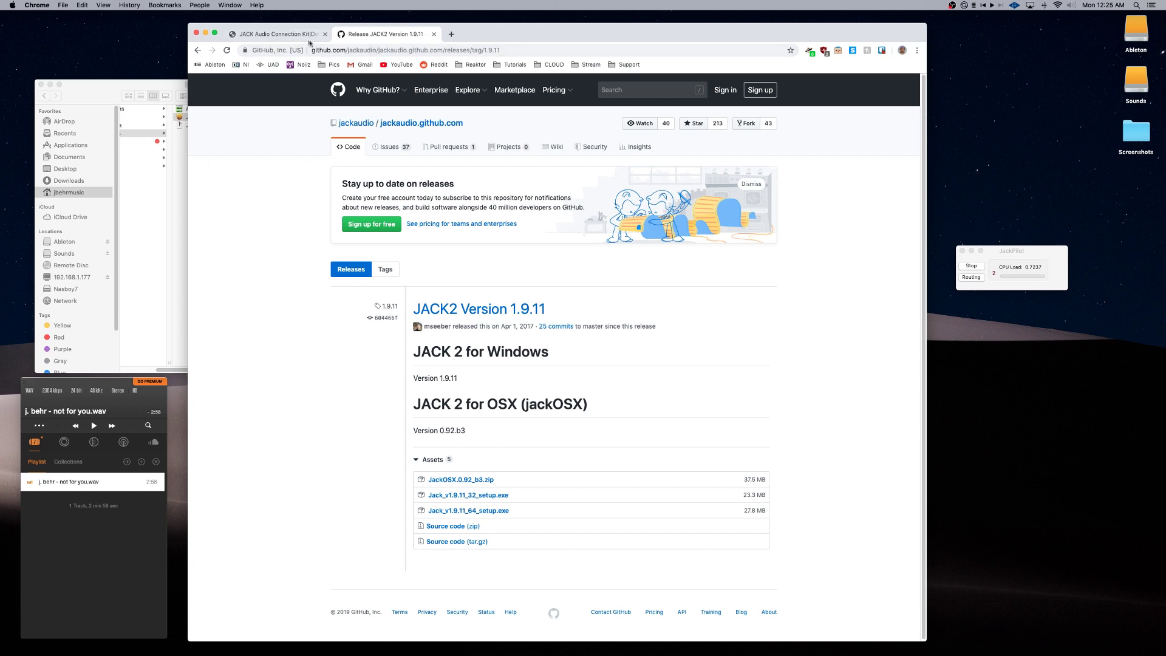
left_click(279, 35)
left_click(206, 33)
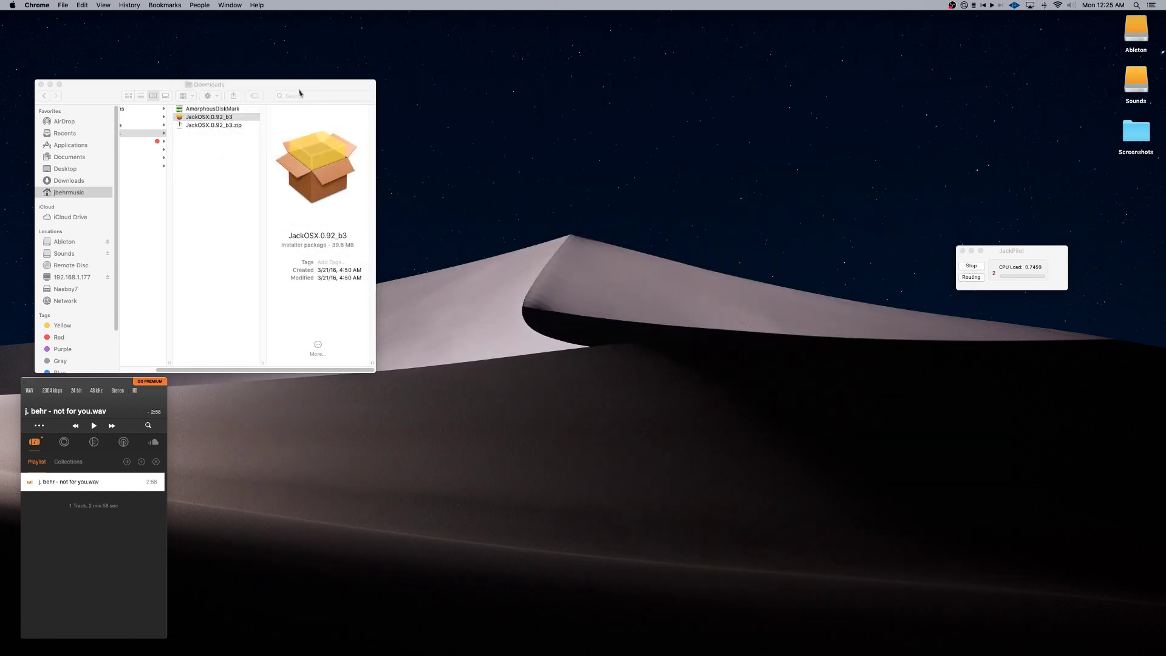
left_click(1018, 252)
Reposition the running JackPilot server window to the right and restore OBS from the Dock
left_click_drag(1018, 252, 997, 264)
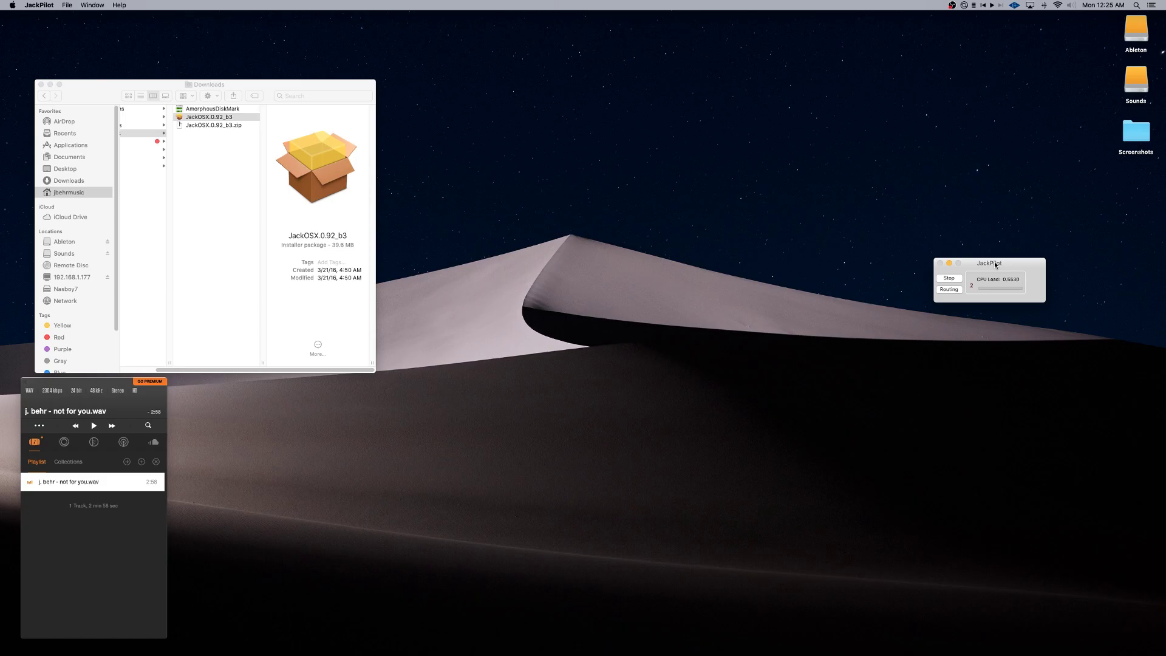
left_click_drag(996, 264, 613, 284)
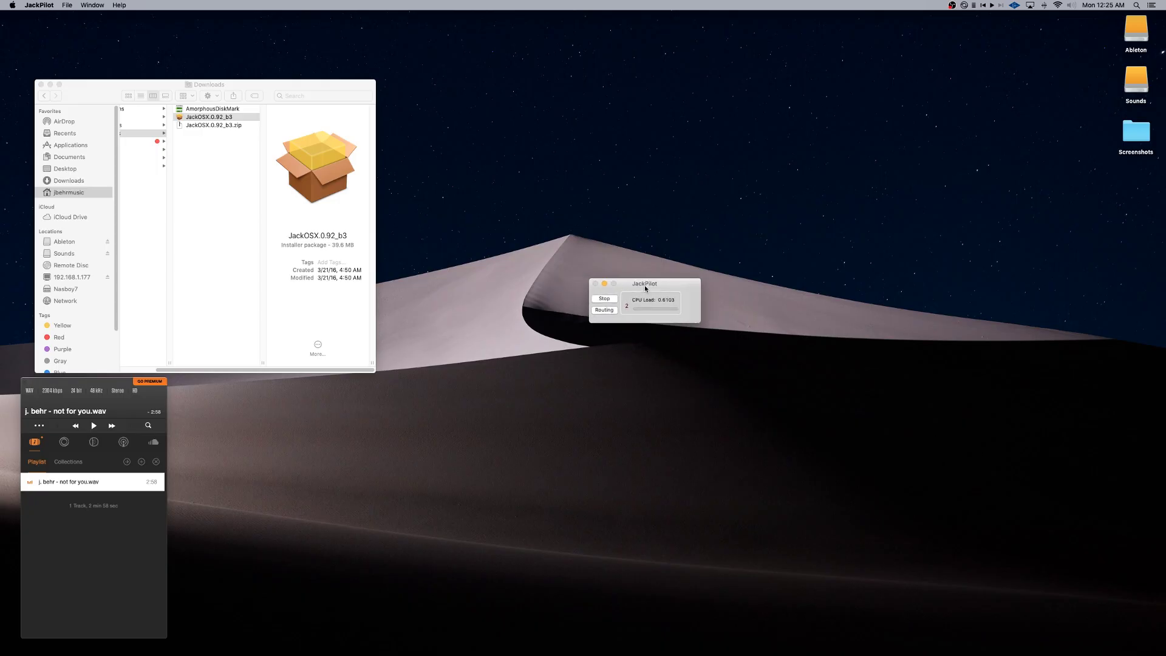
left_click_drag(577, 276, 875, 286)
left_click_drag(740, 295, 788, 292)
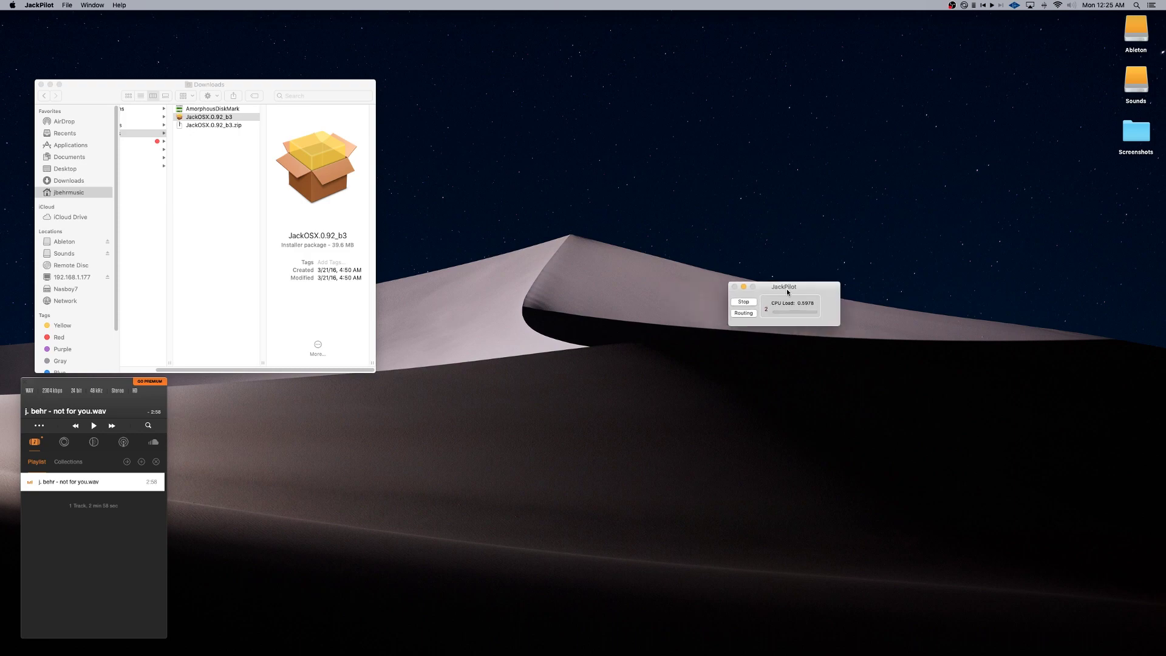
mouse_move(742, 654)
left_click(754, 613)
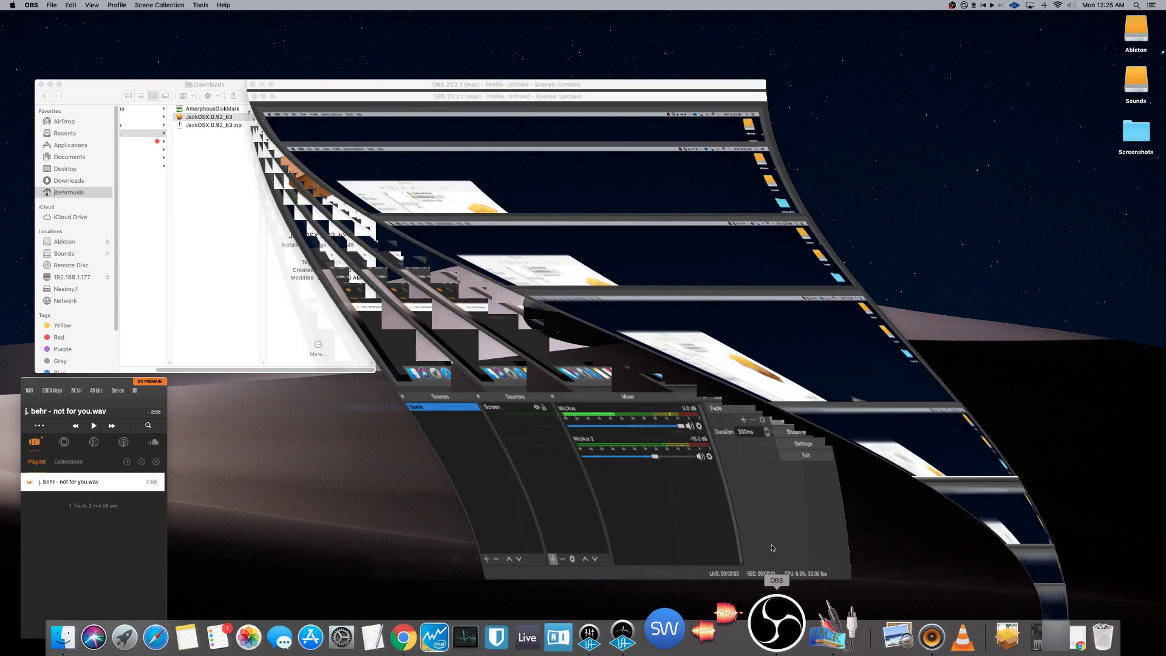
Confirm OBS audio uses Universal Audio Thunderbolt for Mic/Auxiliary and JackRouter for Mic/Auxiliary 2
left_click_drag(805, 286, 886, 287)
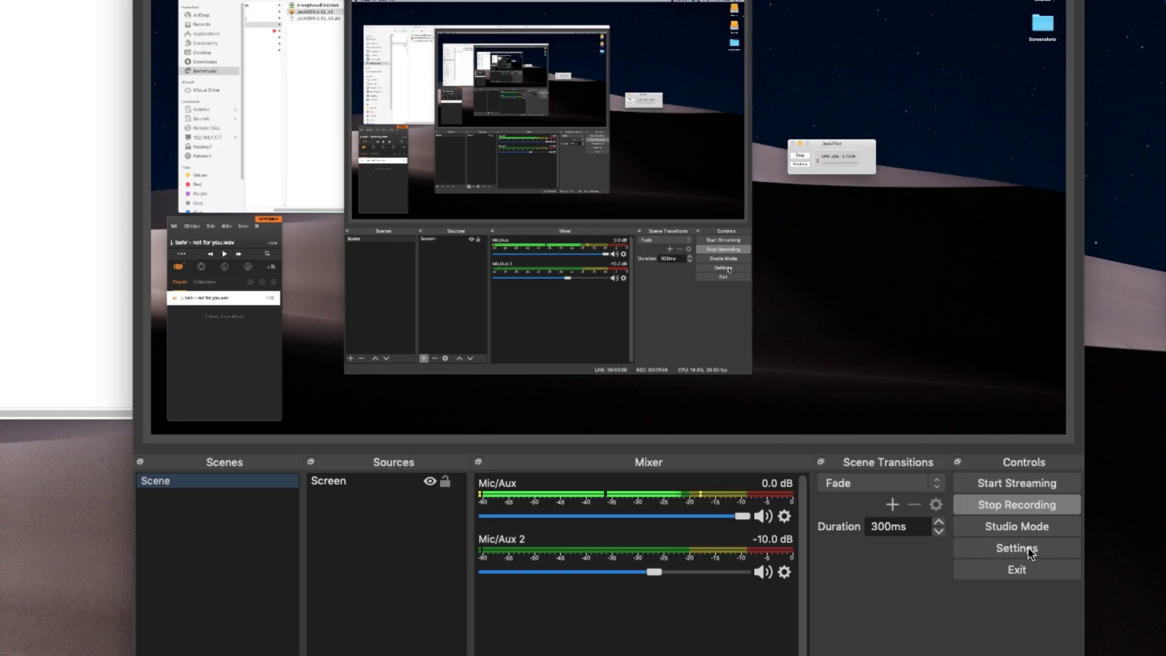
left_click(1031, 550)
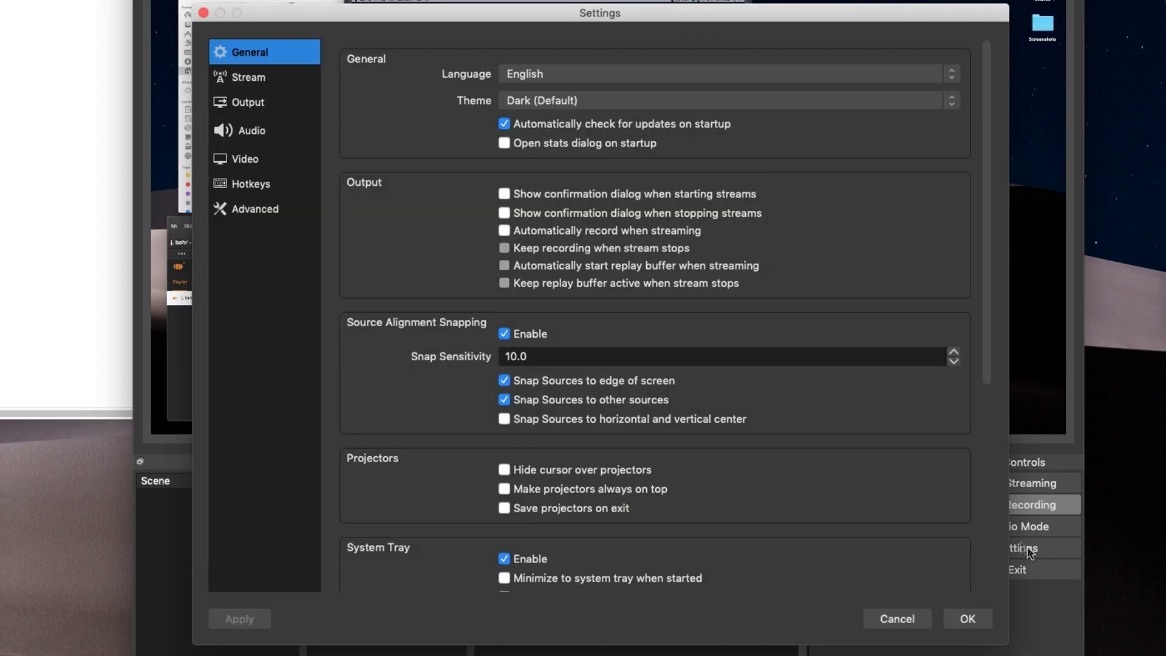
left_click(264, 127)
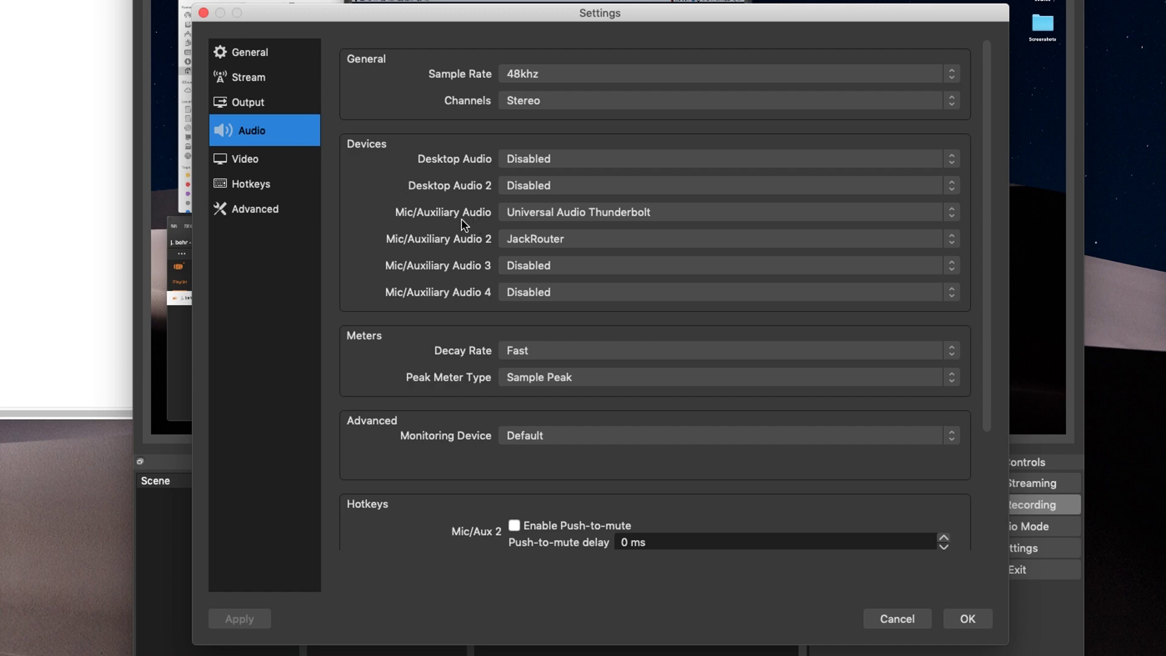
left_click(513, 215)
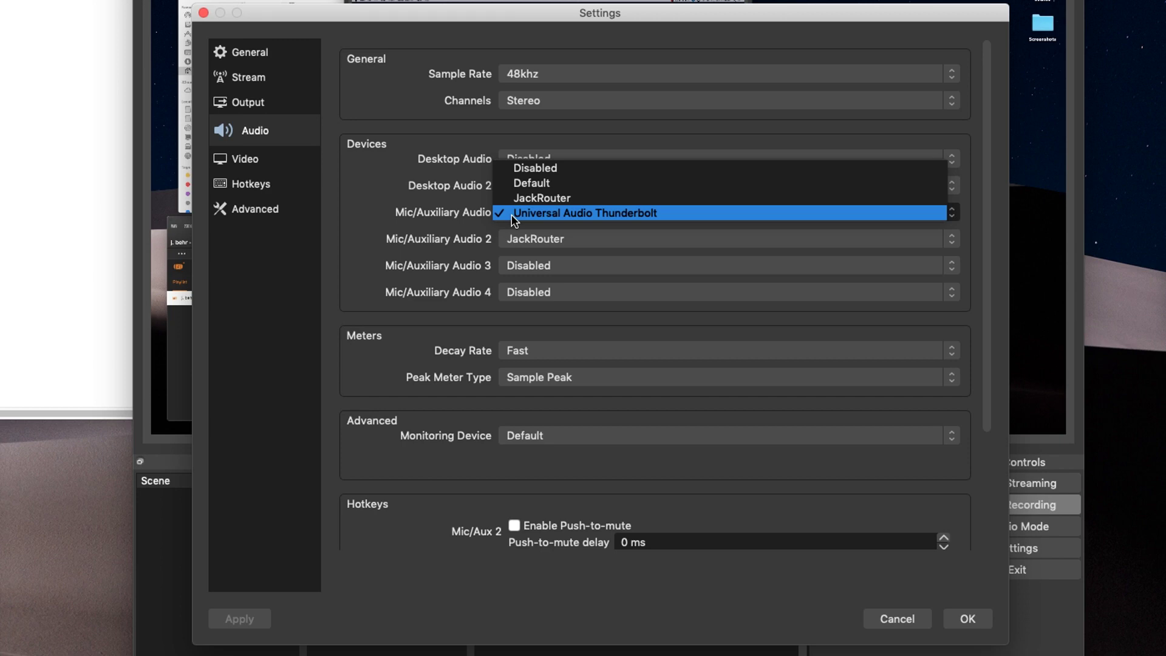
left_click(449, 208)
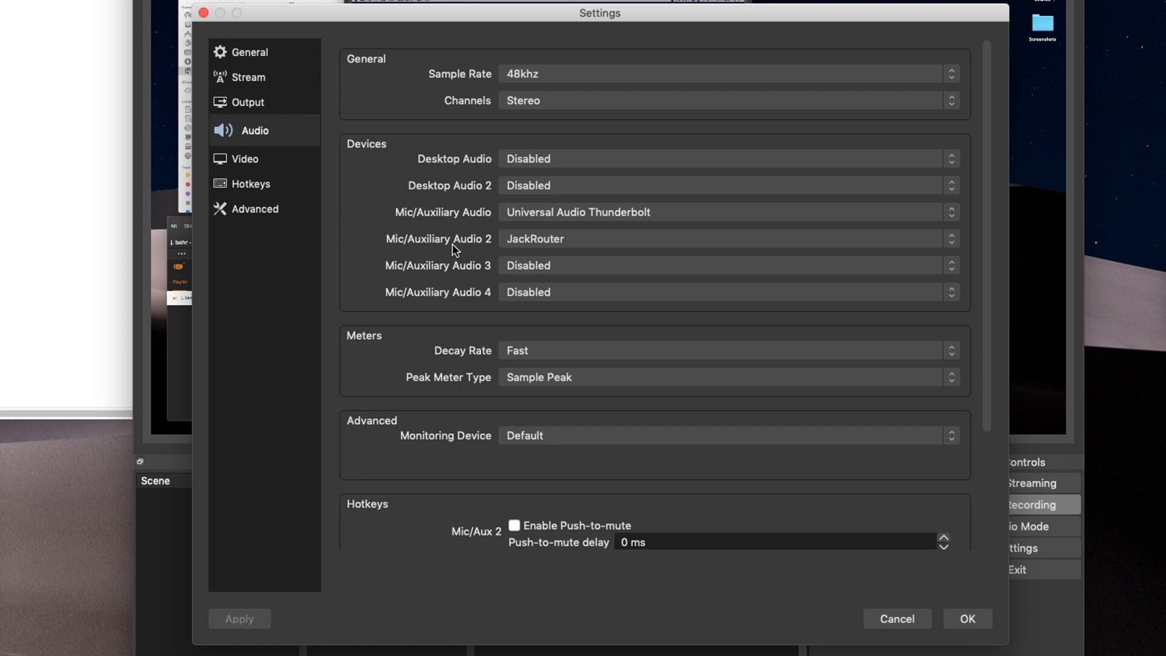
left_click(520, 244)
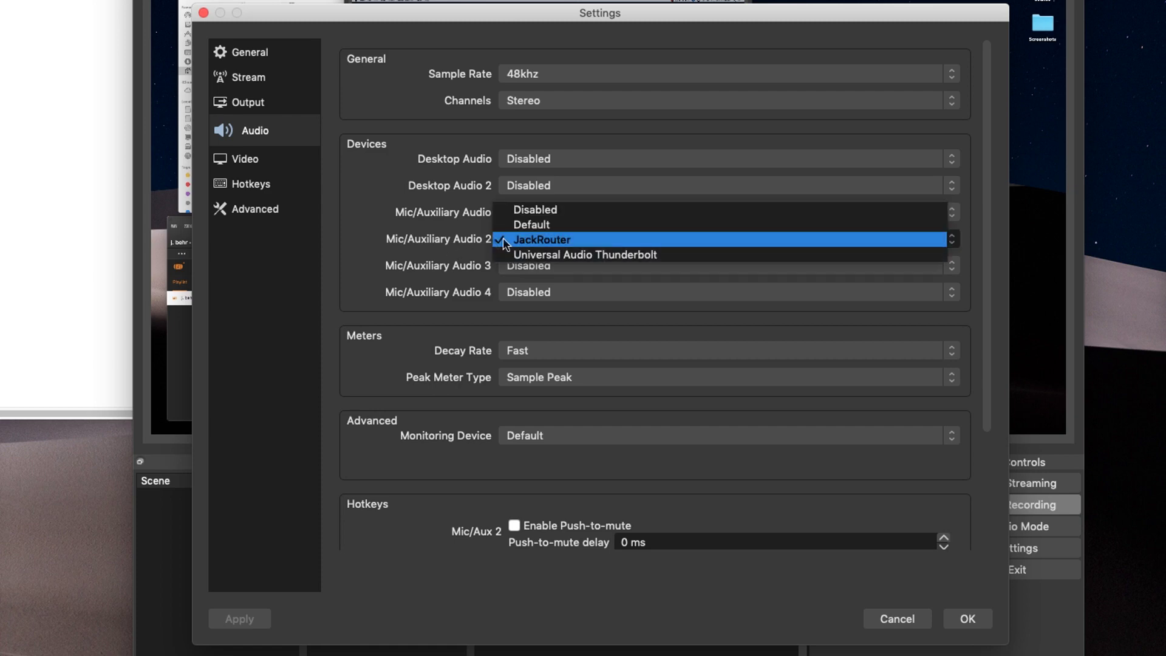
left_click(504, 241)
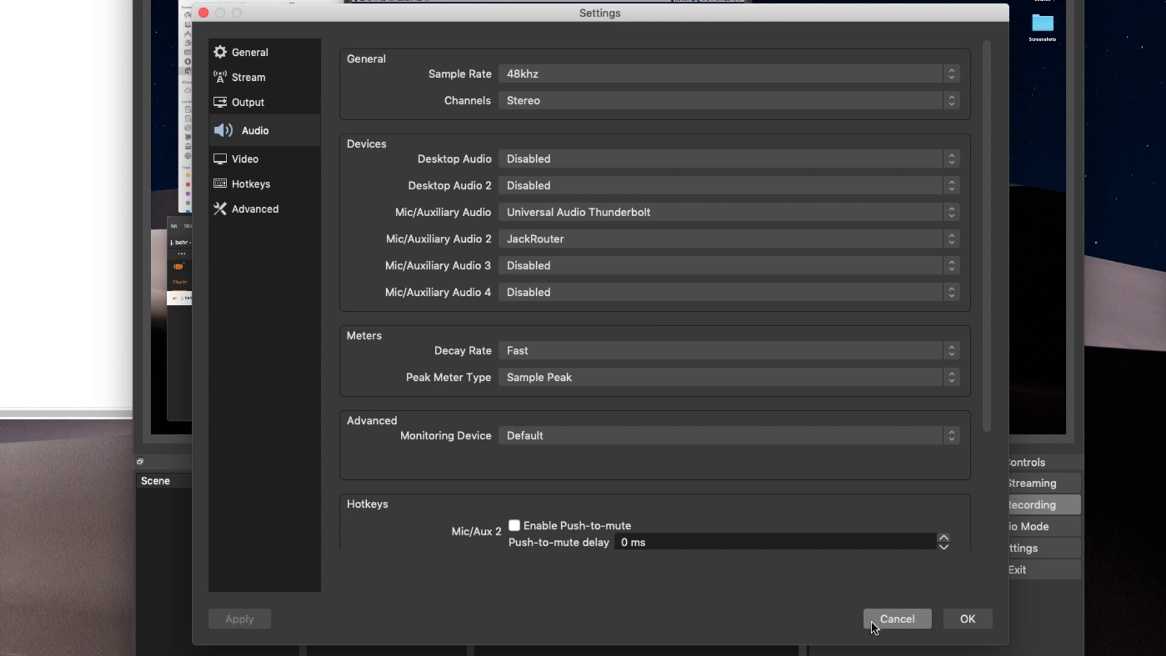
left_click(261, 104)
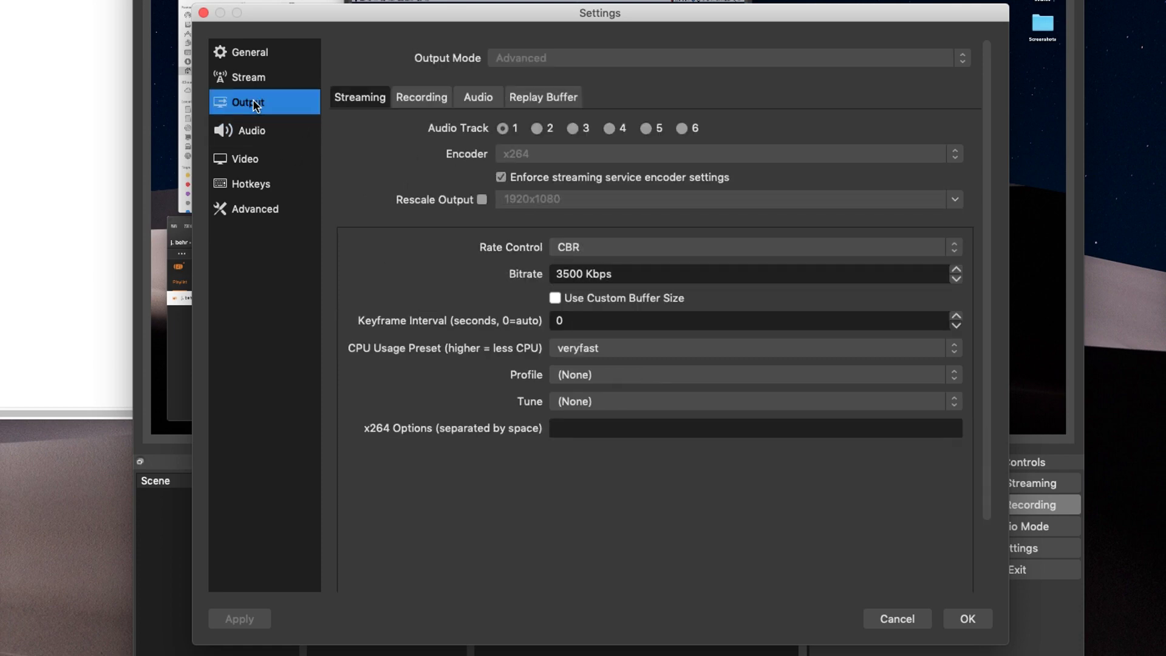
Review the Recording output and per-track audio settings, then close Settings without applying
left_click(418, 96)
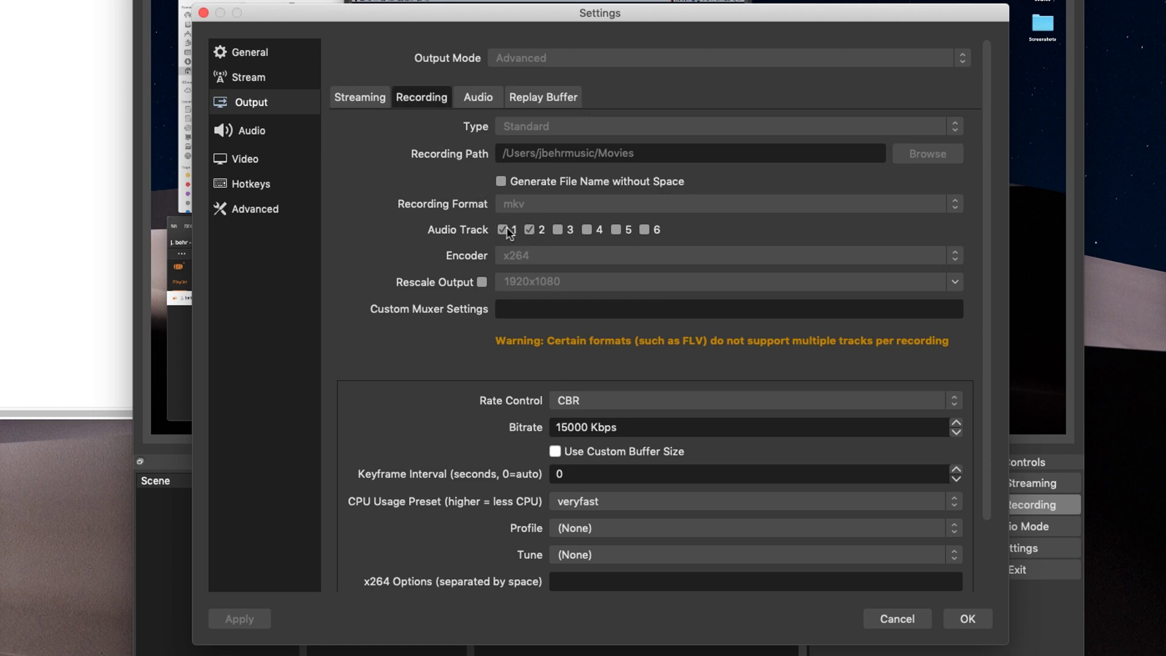
left_click(474, 98)
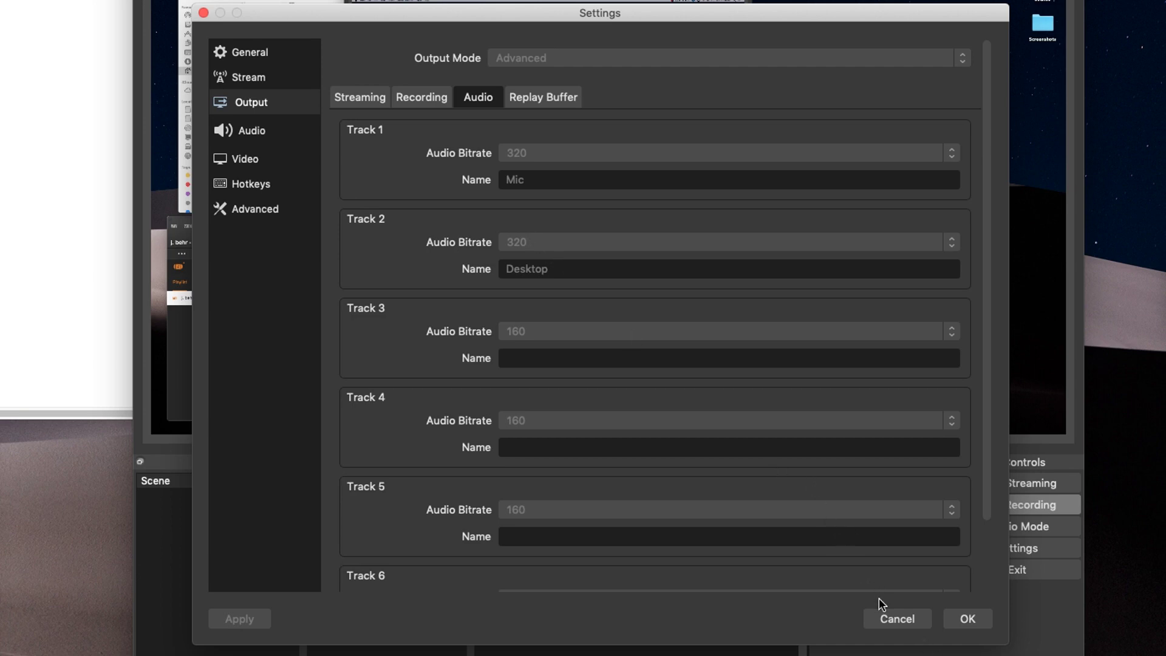
left_click(881, 614)
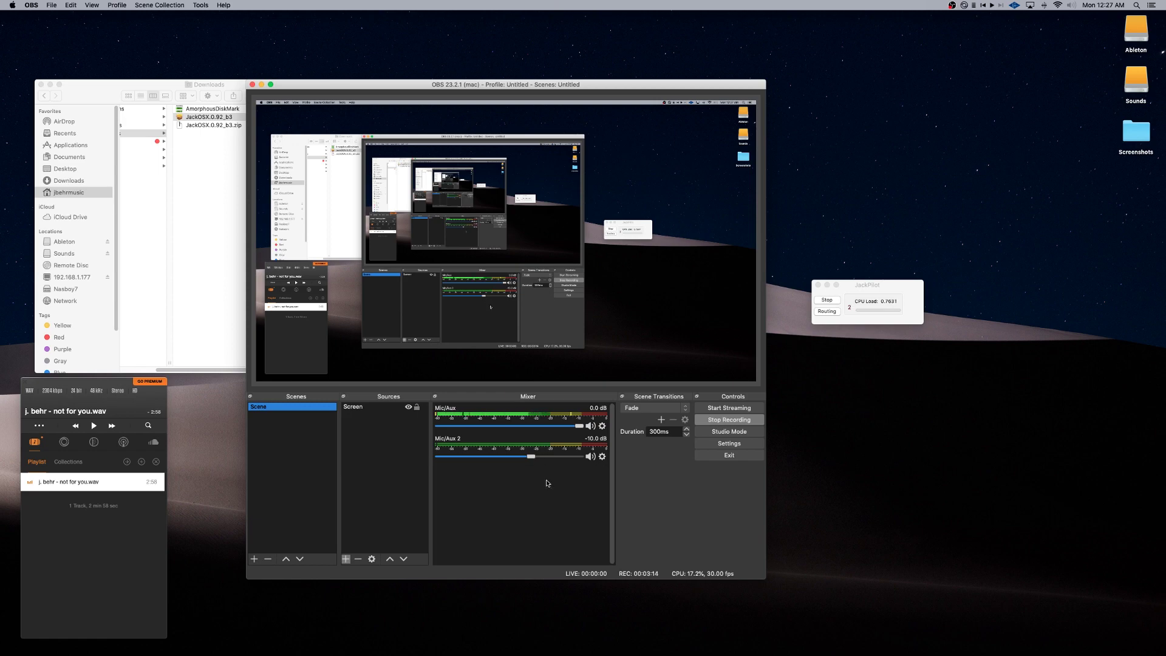
right_click(544, 477)
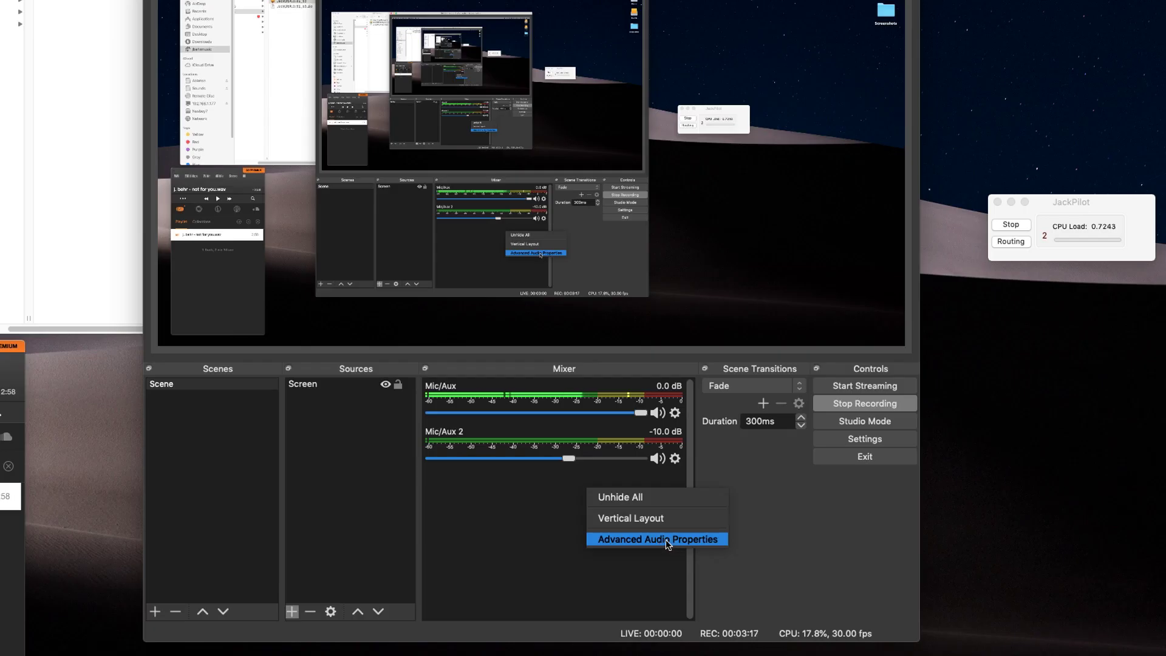
right_click(514, 504)
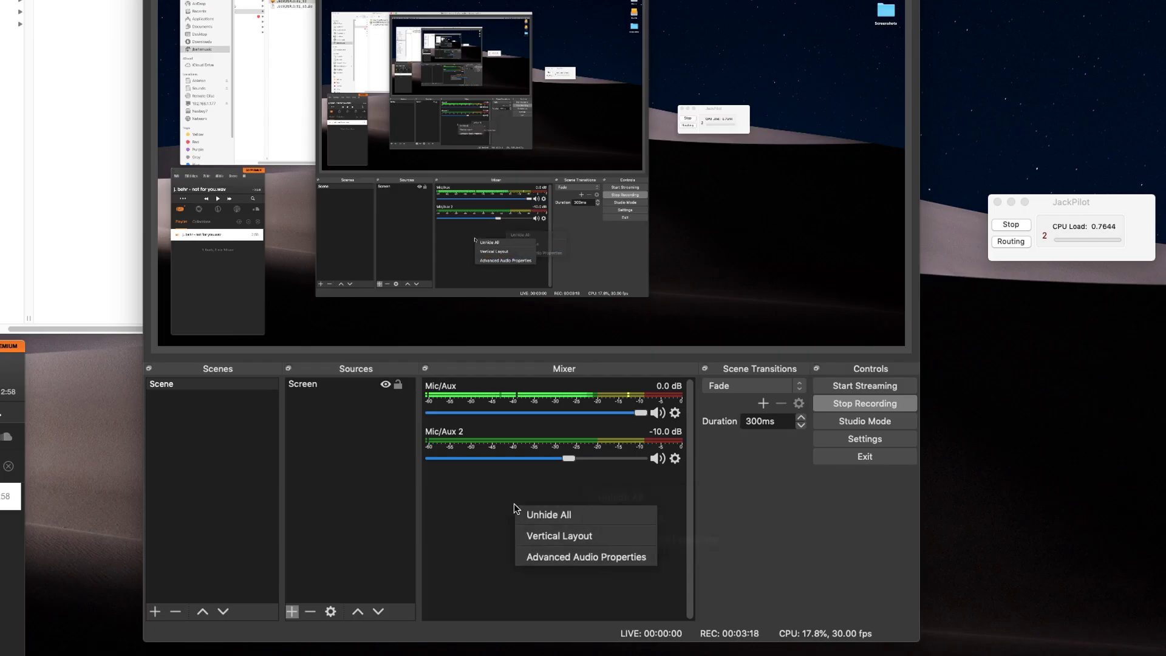
left_click(672, 415)
left_click(673, 414)
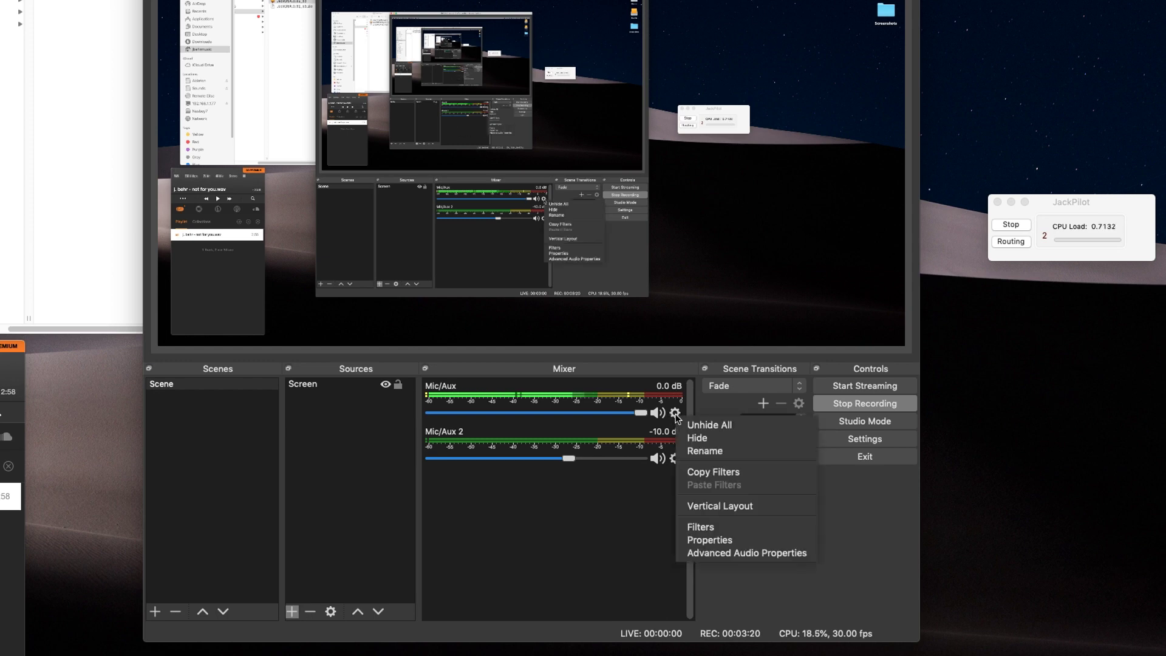
left_click(732, 553)
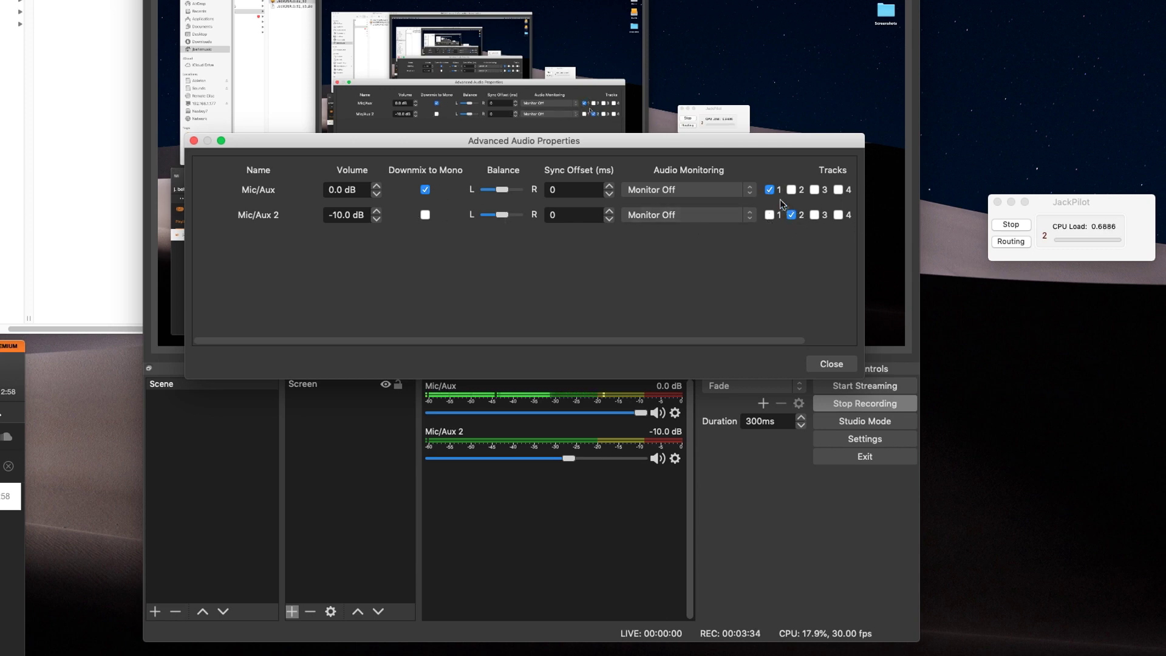
left_click(831, 364)
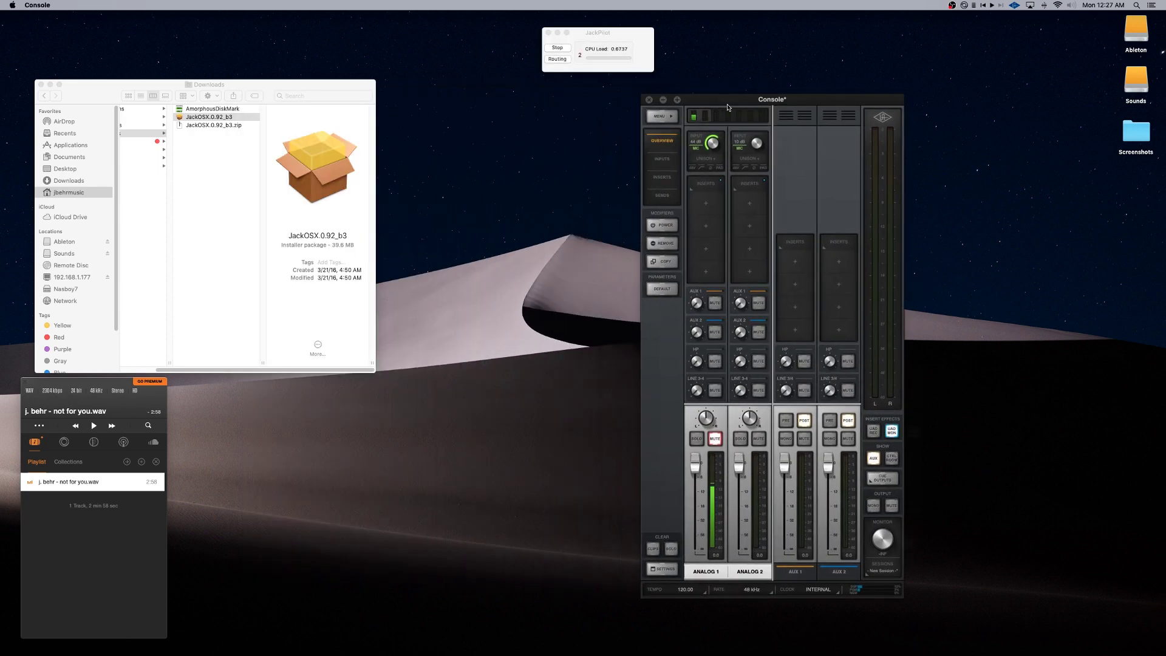
Position the UAD Console mixer beside OBS and open its MENU > VIEW options
left_click_drag(729, 107, 806, 108)
mouse_move(678, 649)
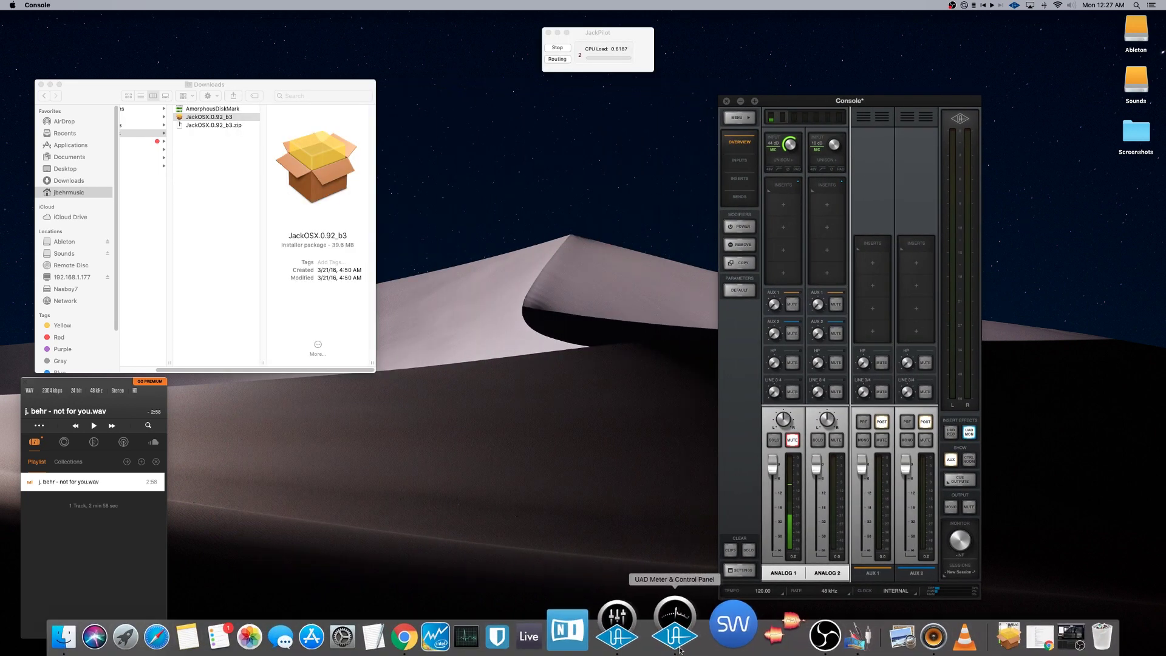
left_click(783, 636)
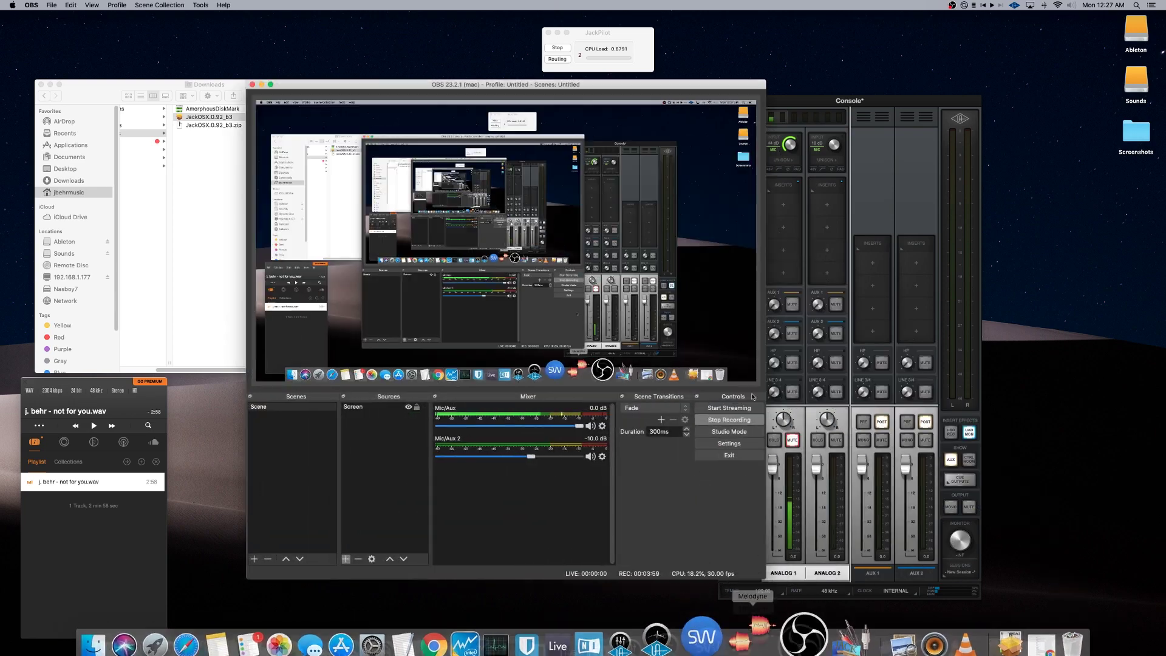
left_click_drag(839, 300, 894, 282)
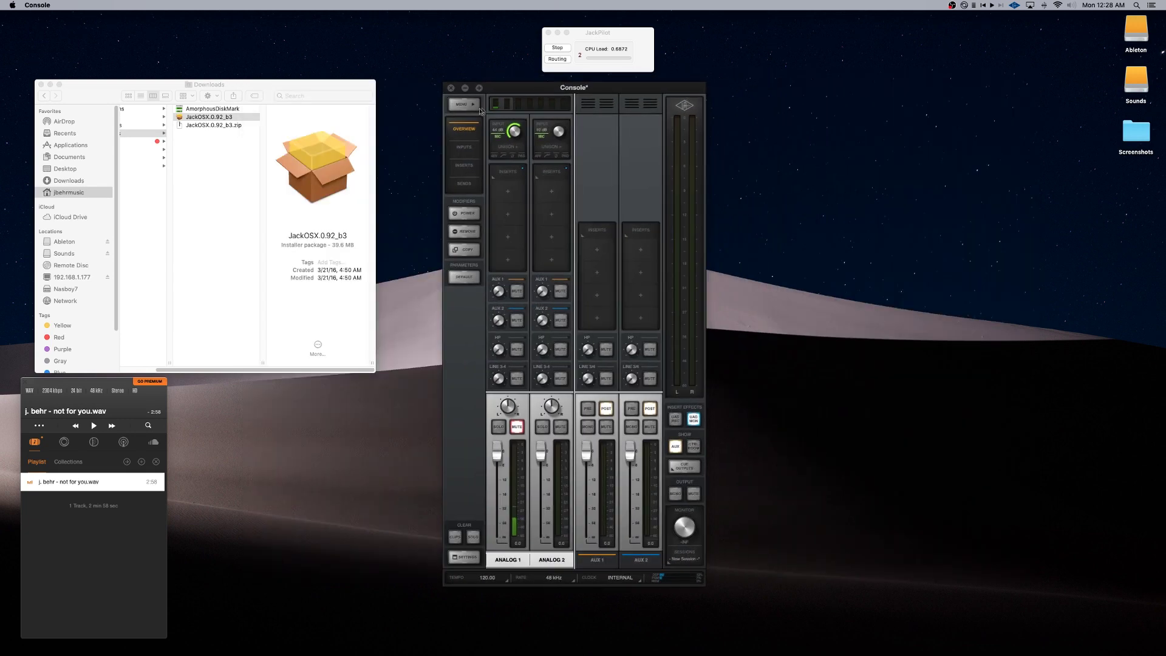
left_click(463, 103)
left_click(598, 106)
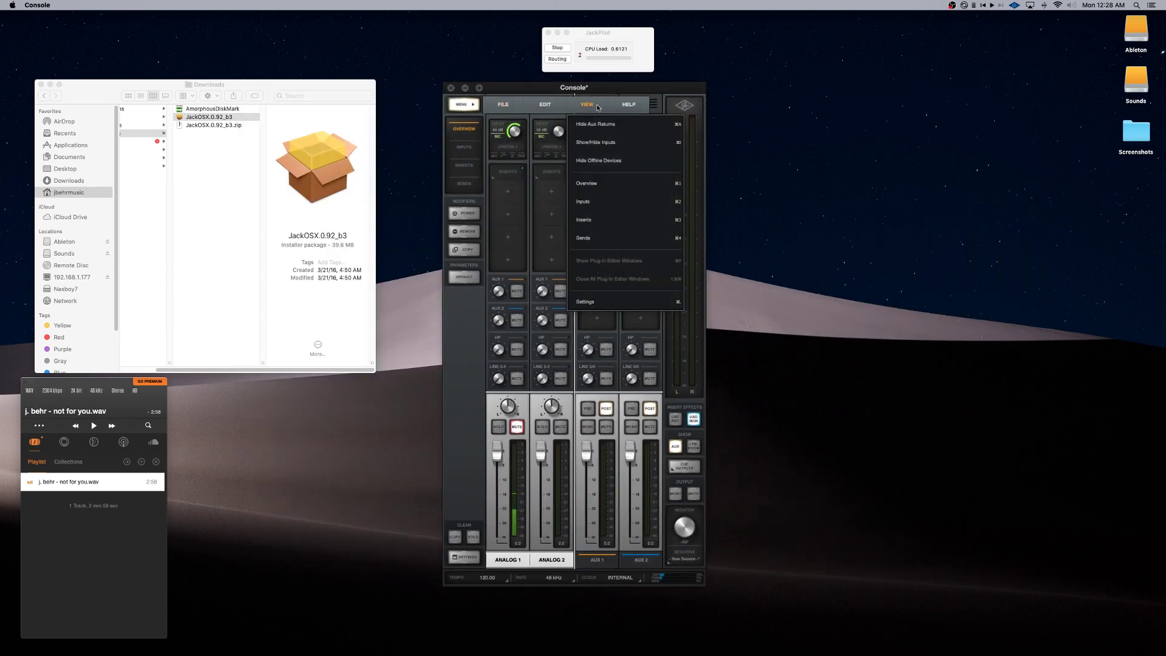
Open Console Settings on the I/O Matrix and scroll through the Apollo Twin MkII input list
left_click(596, 302)
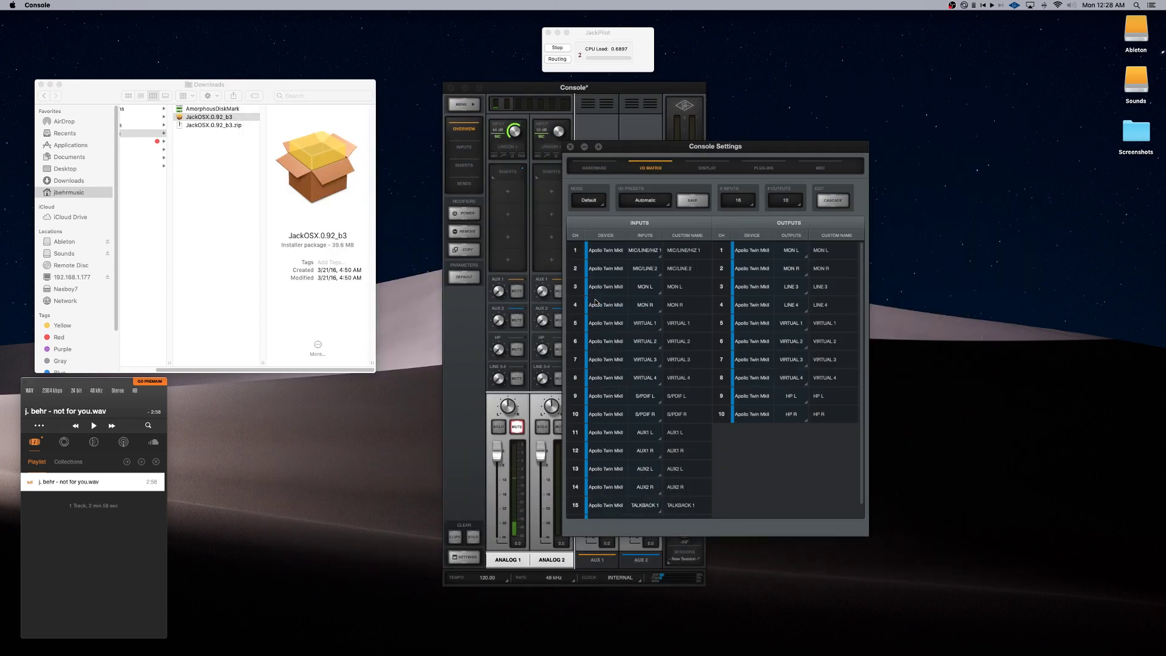
left_click_drag(662, 169, 594, 178)
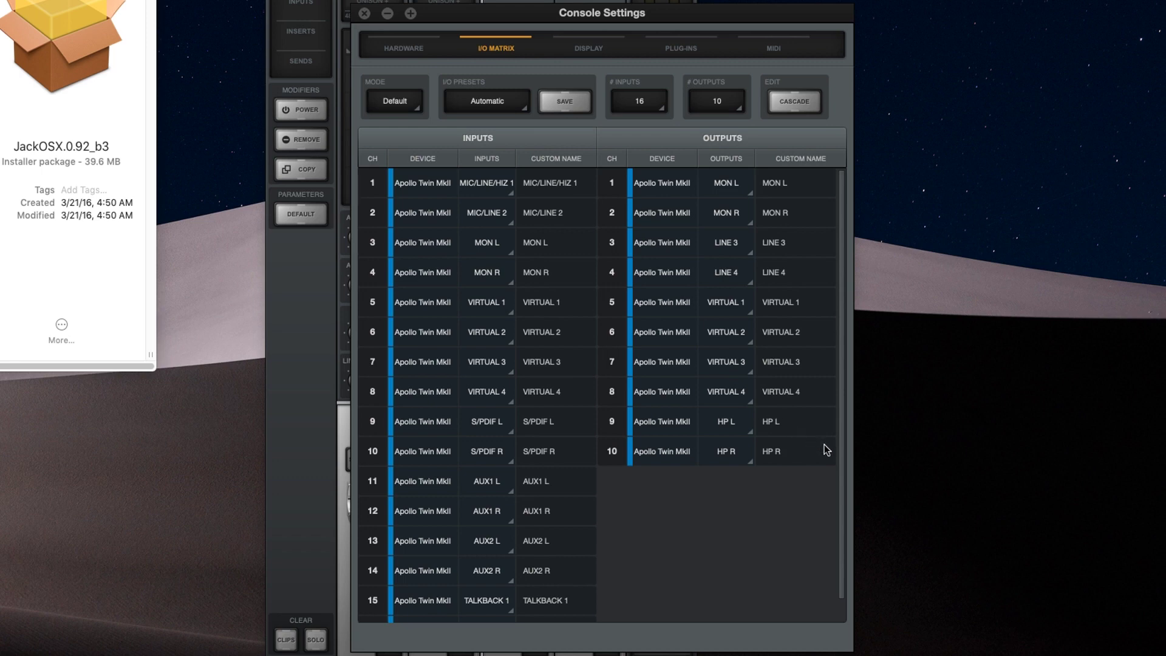
scroll(842, 504, "down", 1)
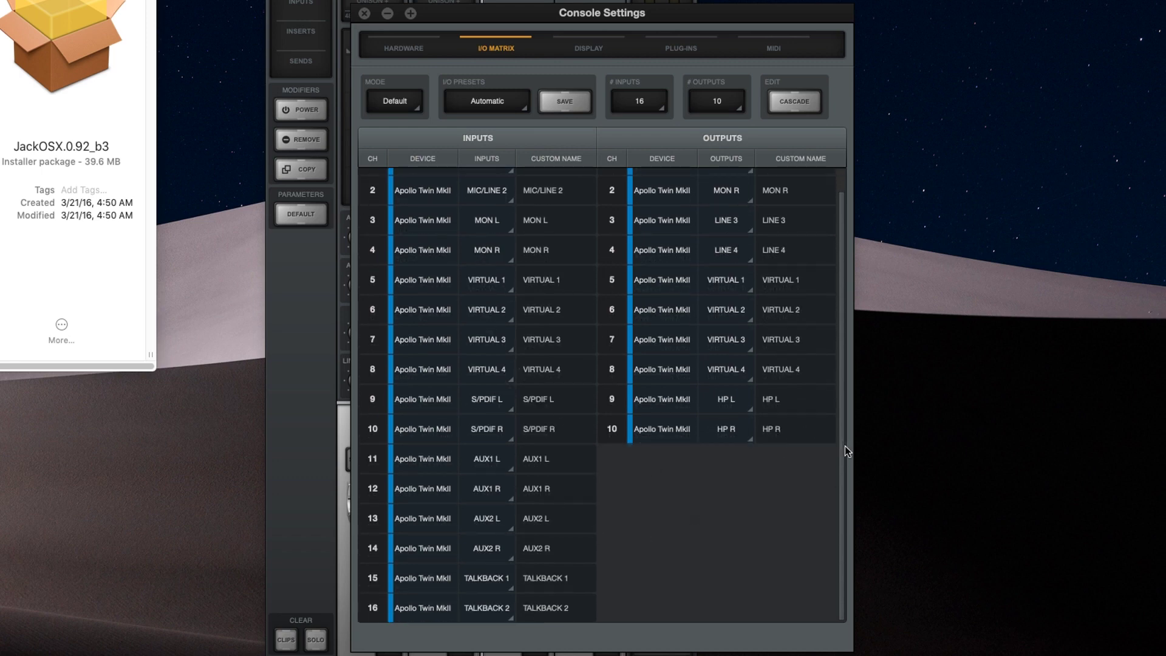
scroll(843, 468, "up", 1)
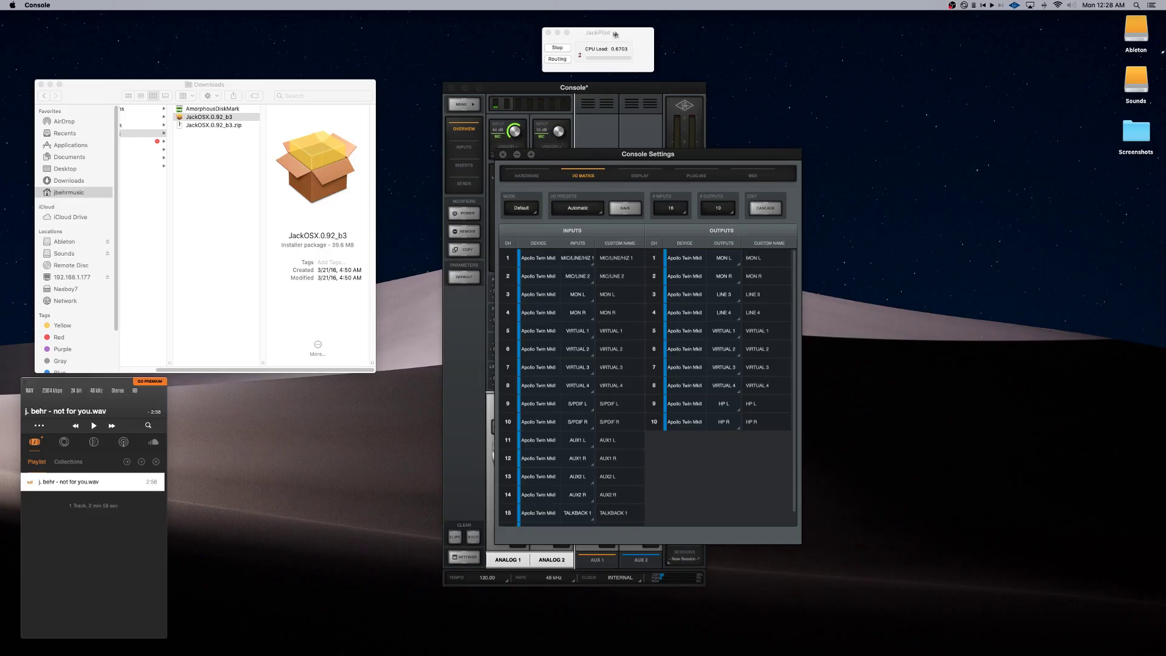
left_click_drag(608, 33, 581, 284)
Open JackPilot's Connections Manager and expand system send ports capture_1–16 and receive playback ports
left_click(549, 308)
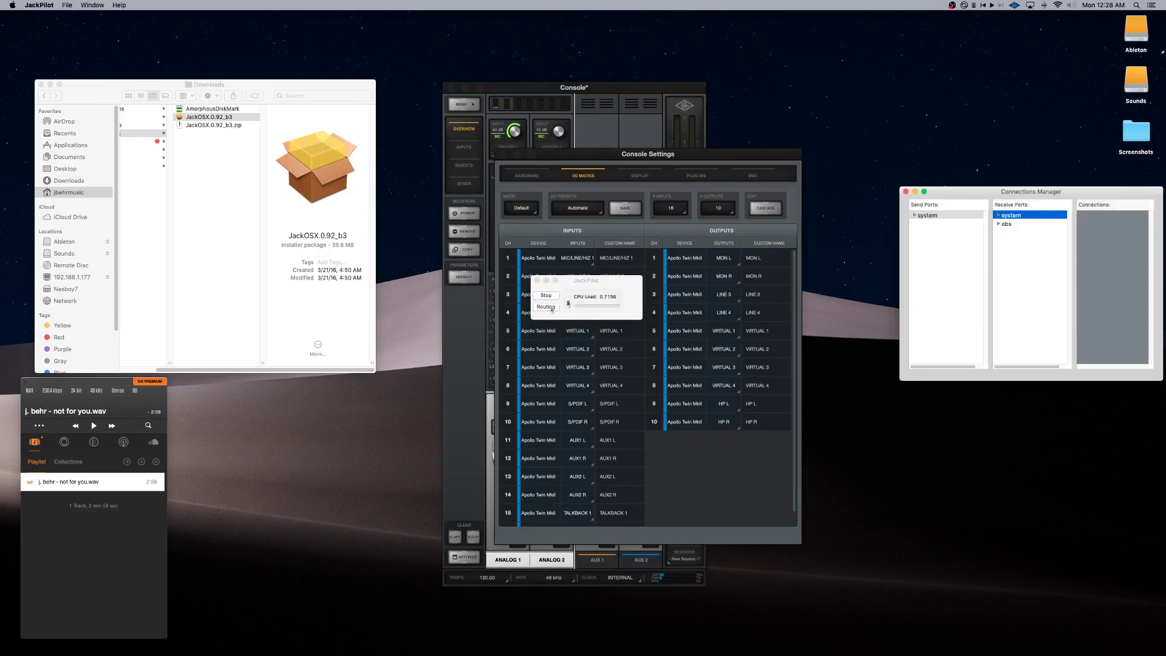
left_click_drag(1008, 191, 912, 213)
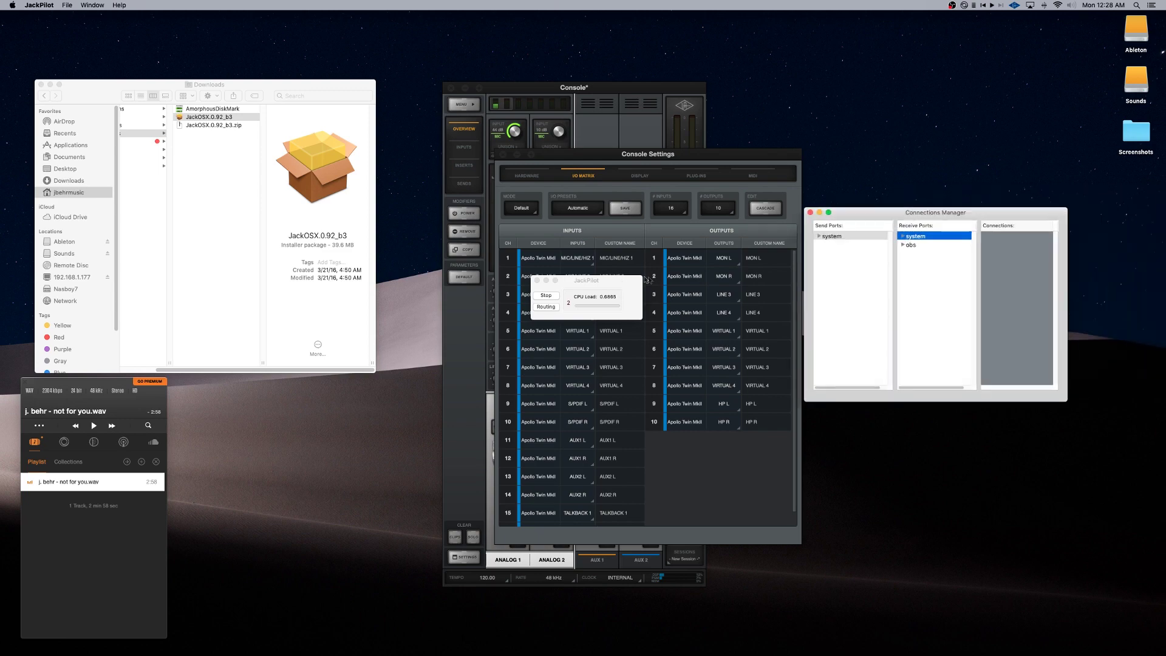
left_click_drag(618, 281, 435, 328)
left_click(915, 235)
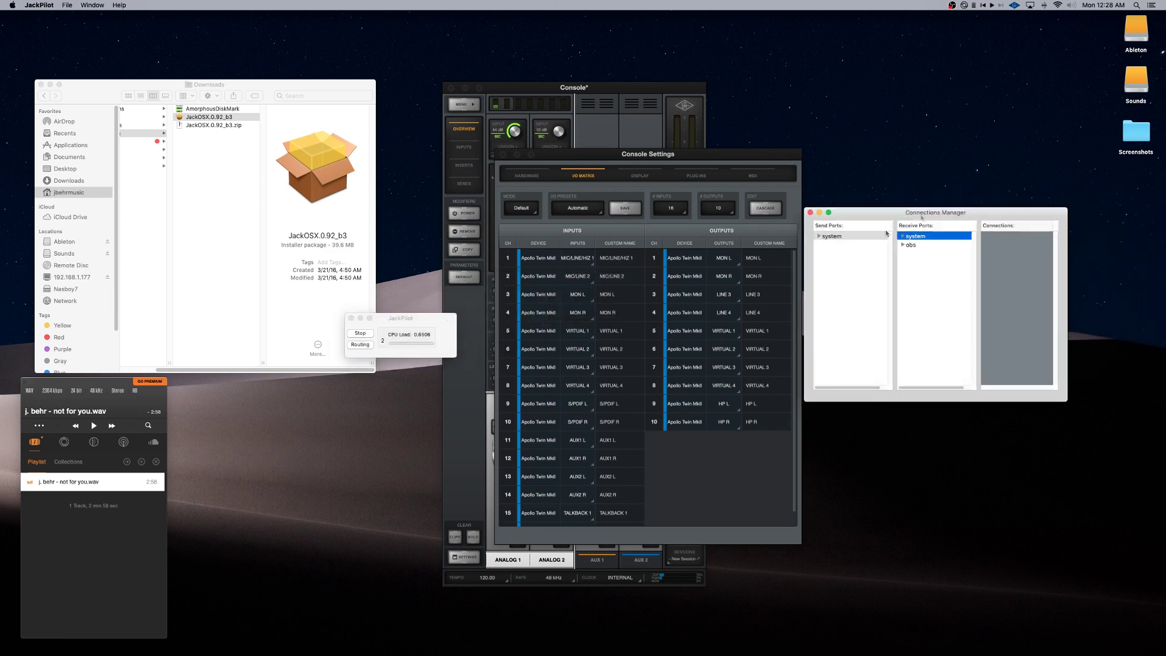
left_click(718, 151)
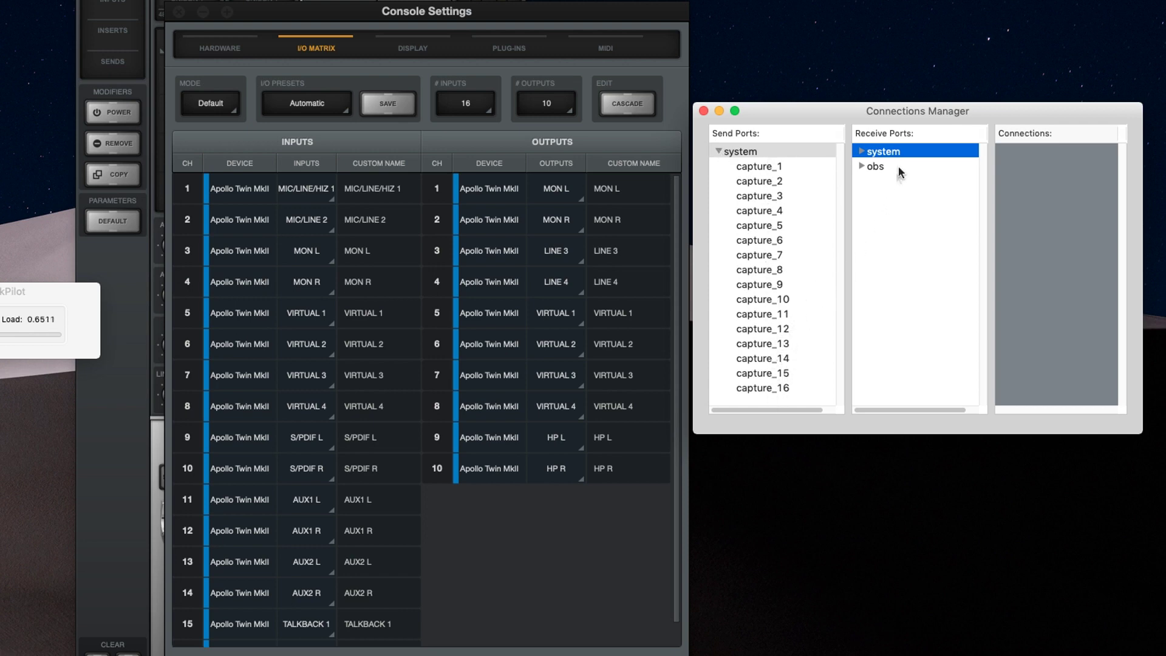
left_click(862, 152)
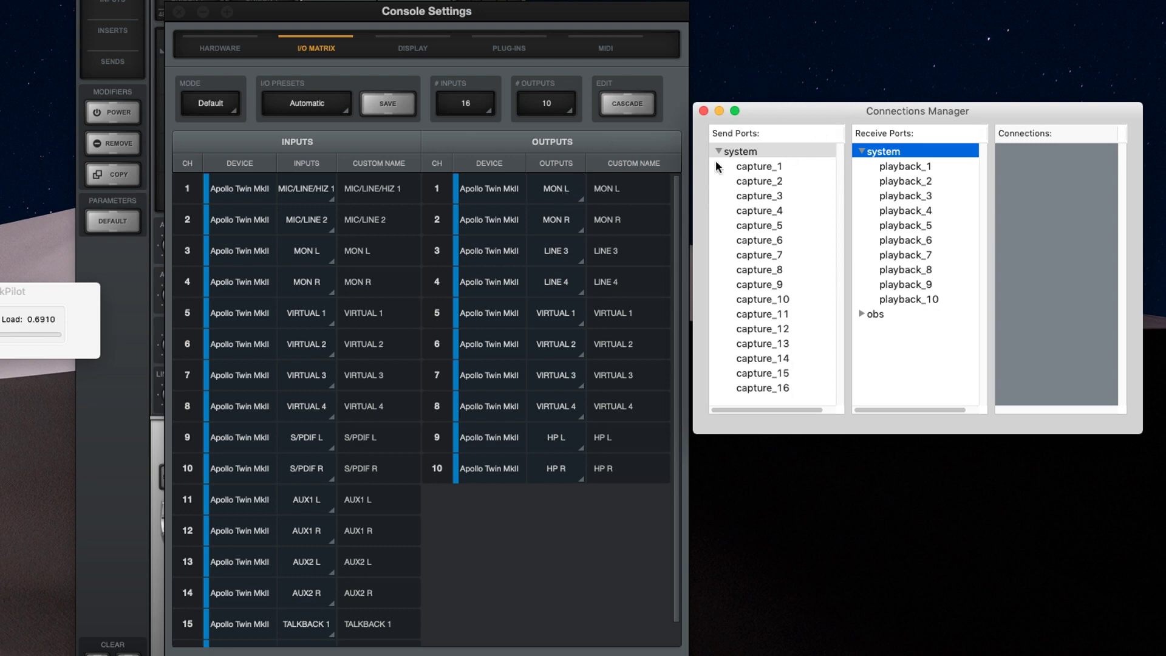
left_click(863, 151)
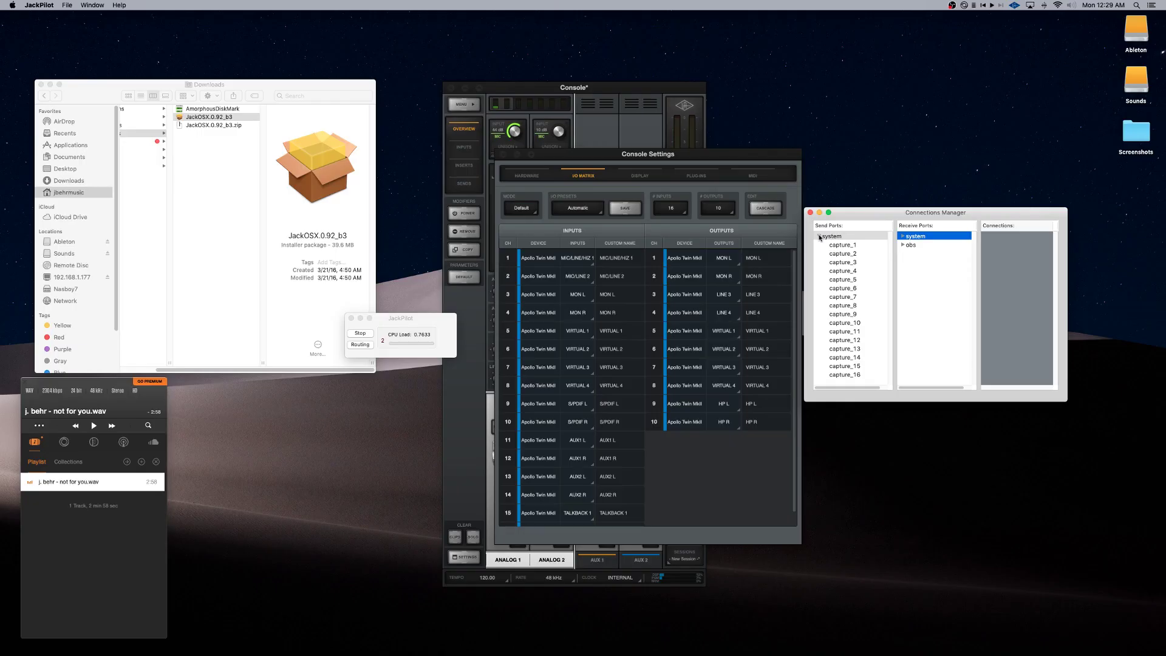
Expand the obs receive ports and system send ports to confirm capture_3 feeds obs in1
left_click(820, 237)
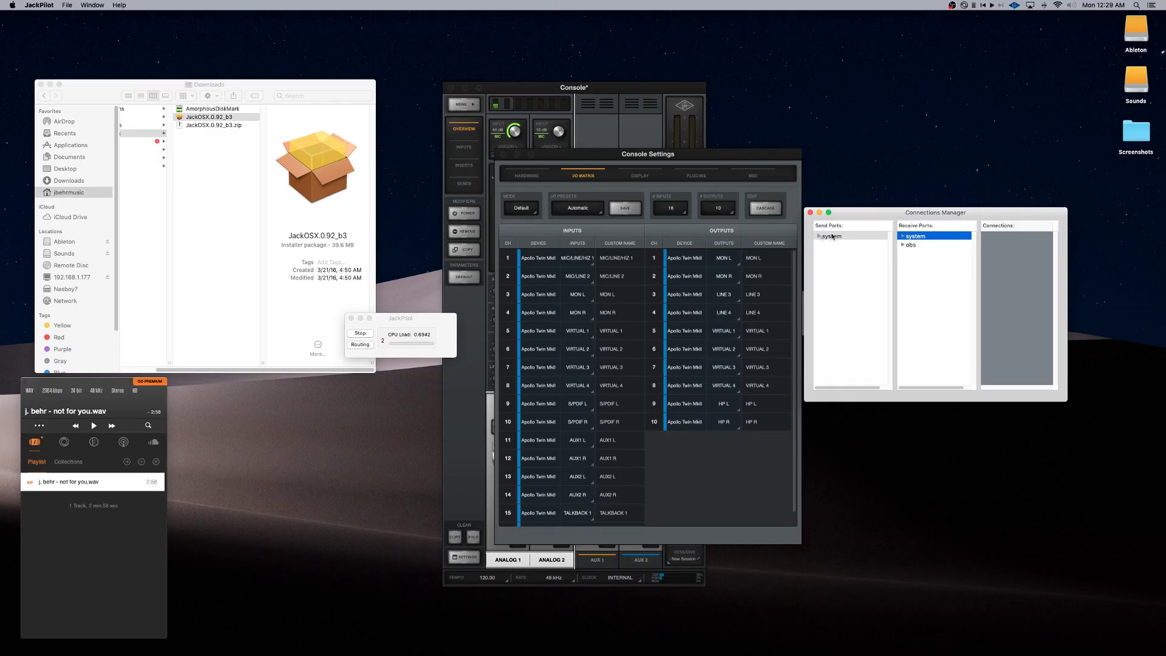
left_click(916, 246)
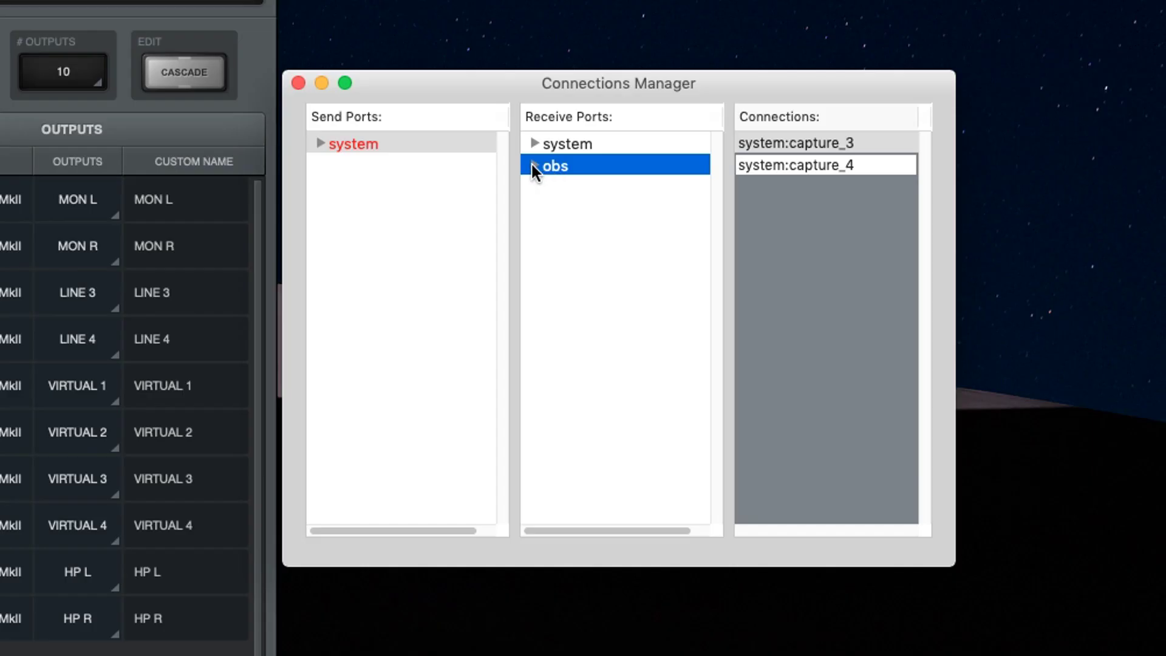
left_click(902, 244)
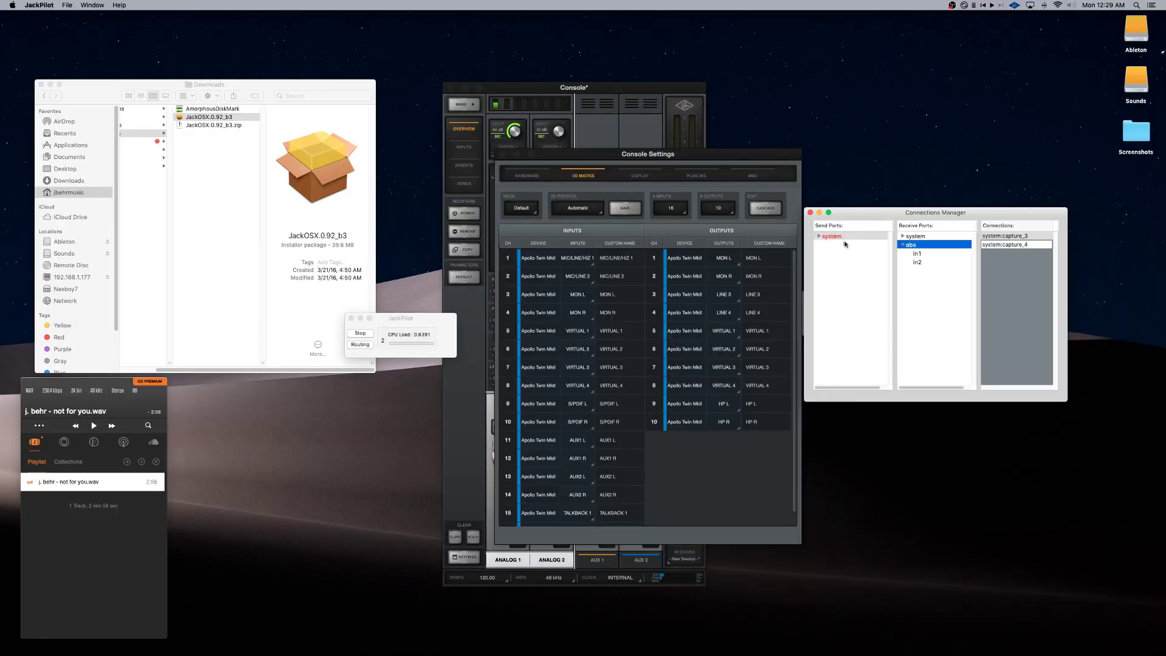
left_click(1031, 87)
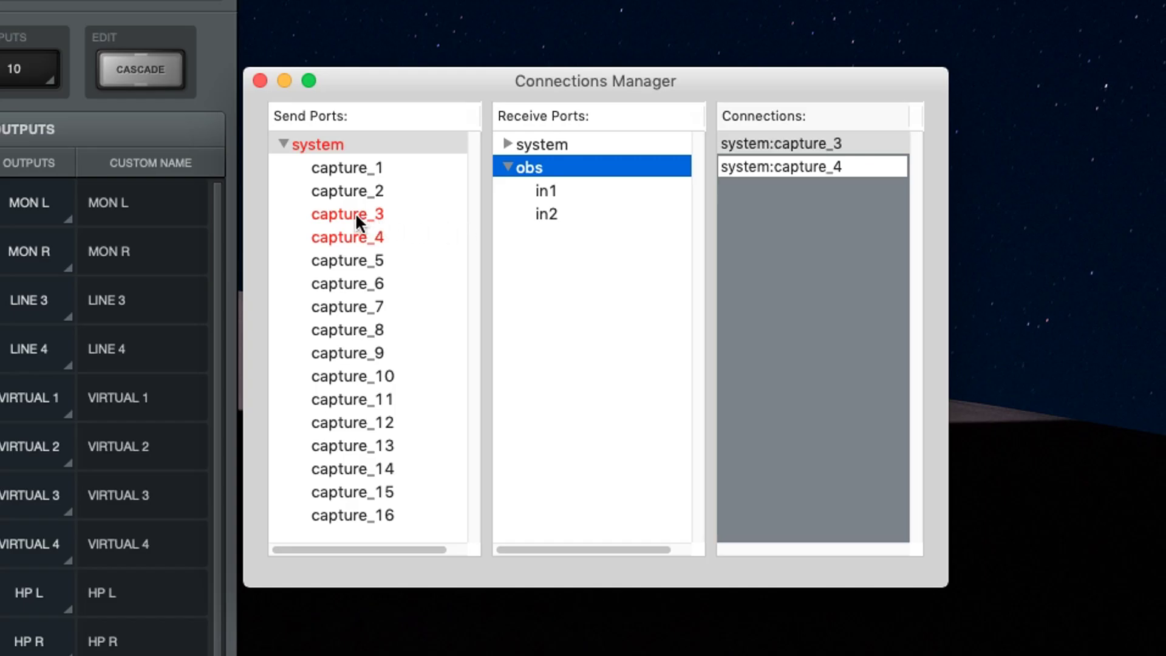
left_click(357, 216)
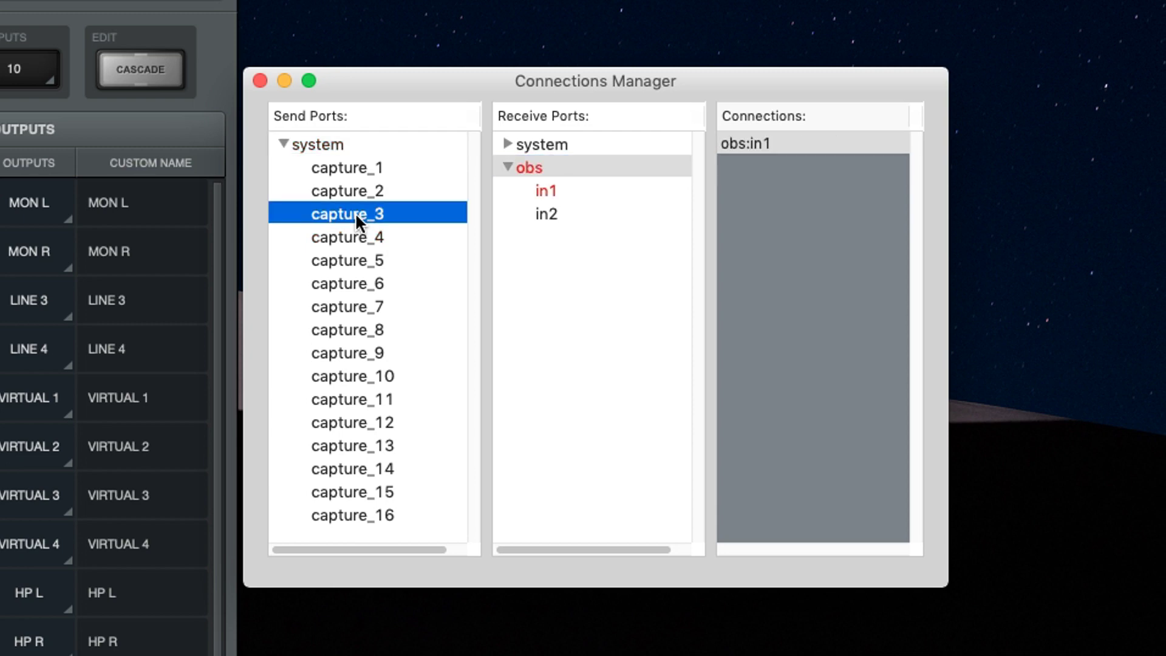
left_click(545, 190)
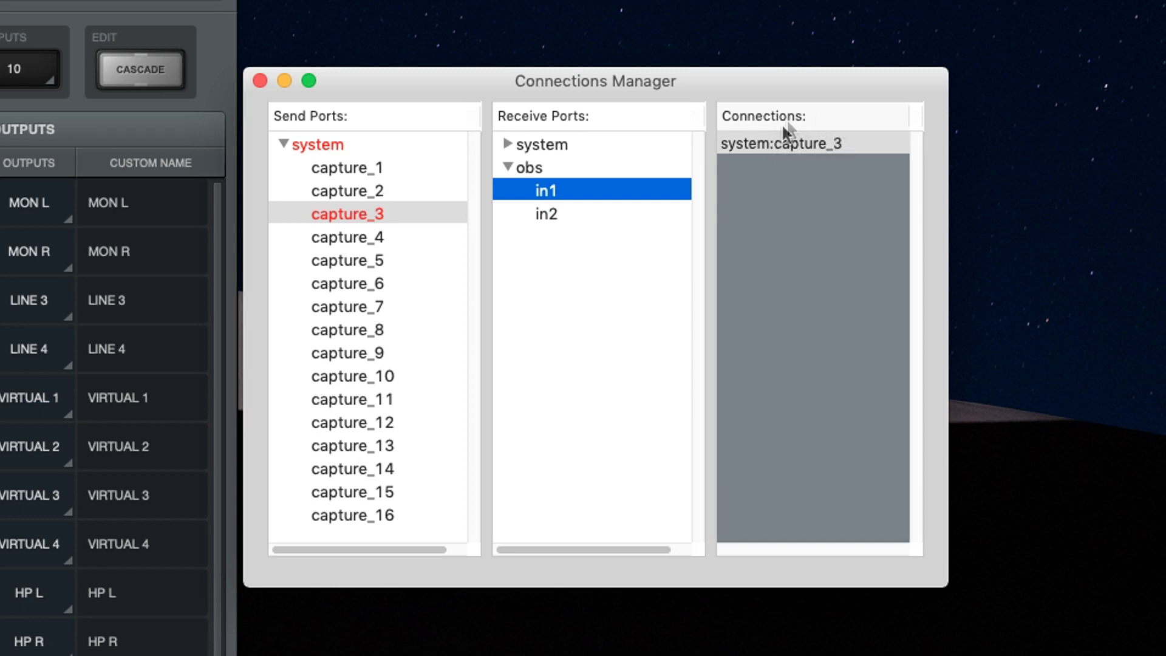
Connect system capture_4 to obs in2 and verify both connections into obs
left_click(352, 238)
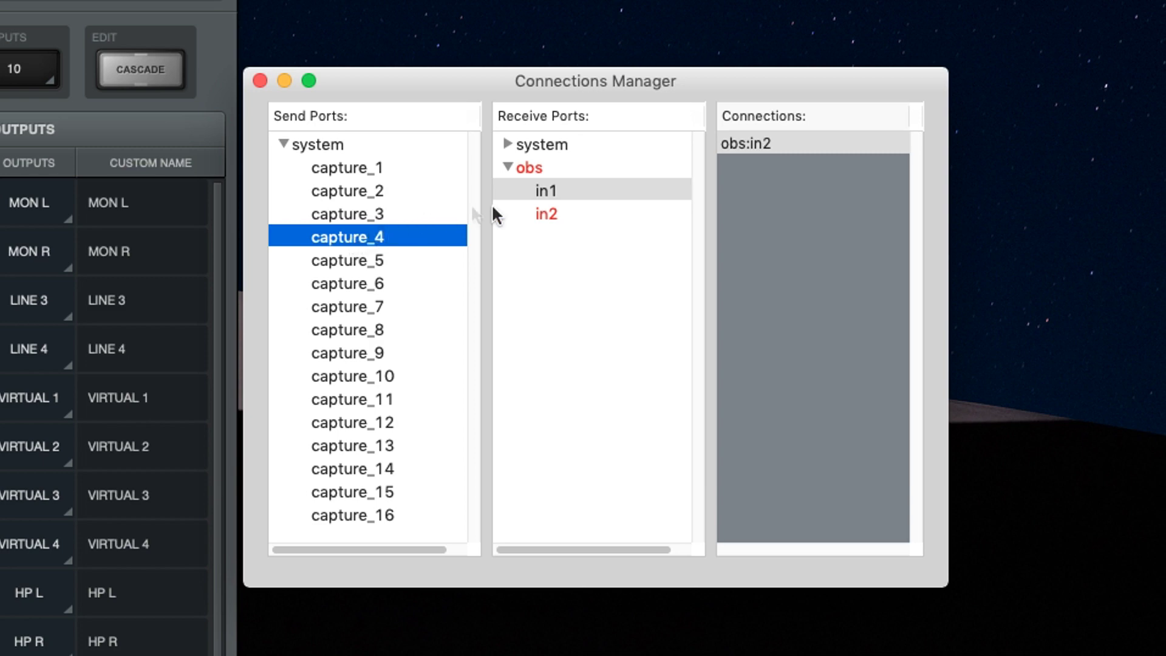
left_click(554, 220)
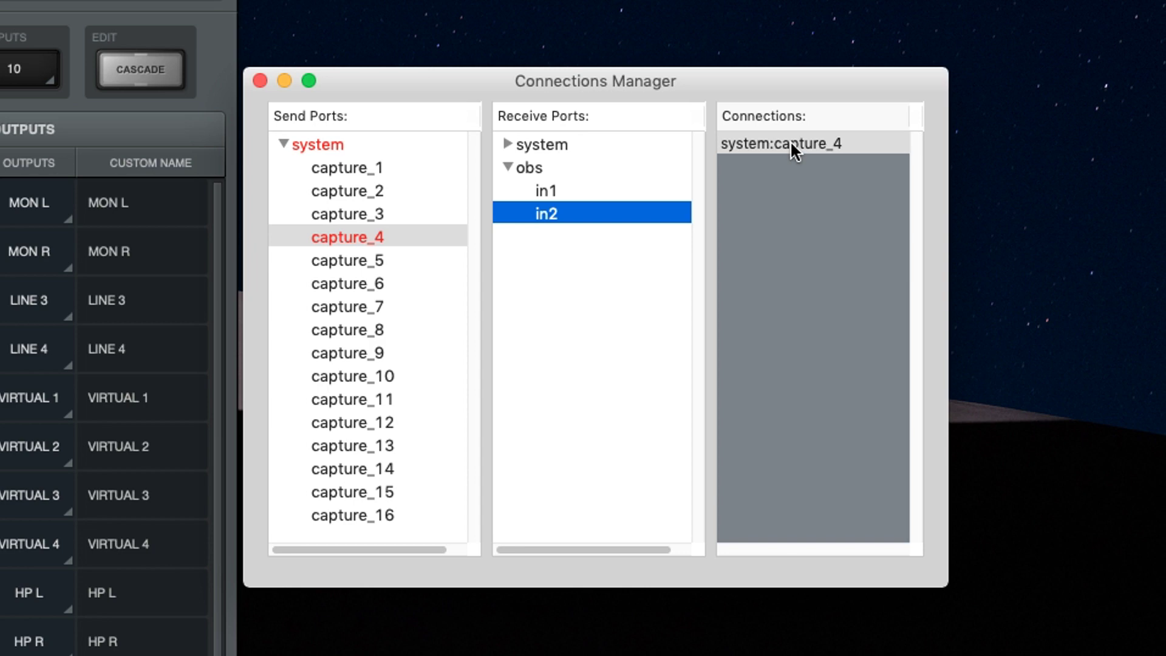
left_click(531, 169)
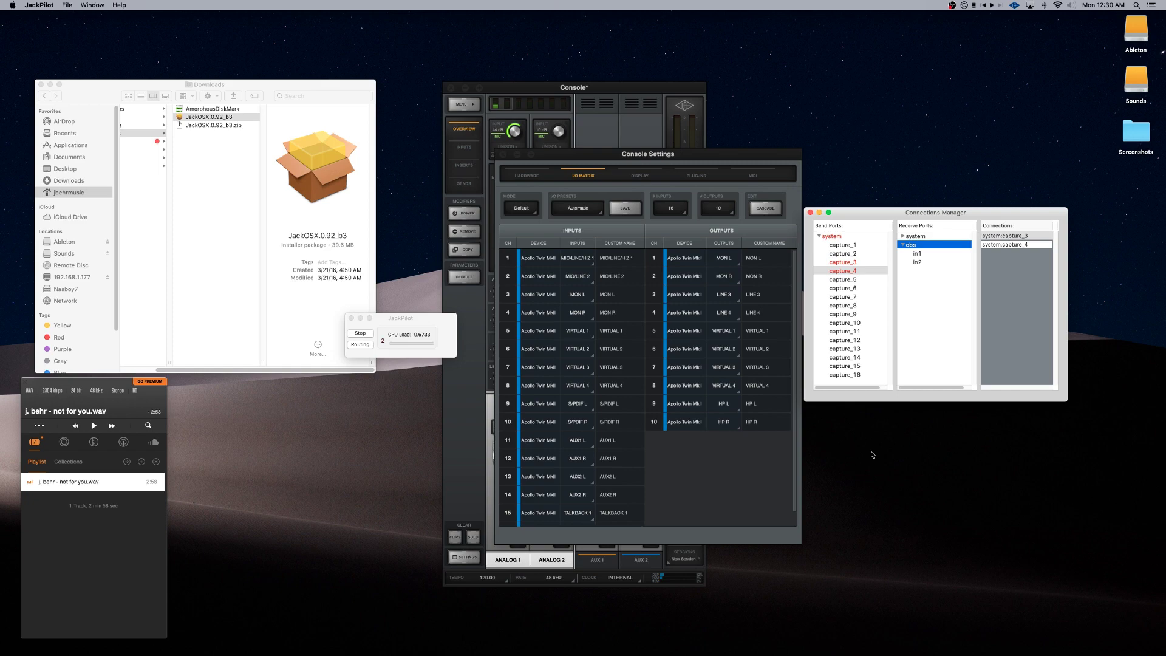
Rearrange the JackPilot windows and load the Untitled.jks studio setup from the Movies folder
left_click_drag(409, 320, 919, 148)
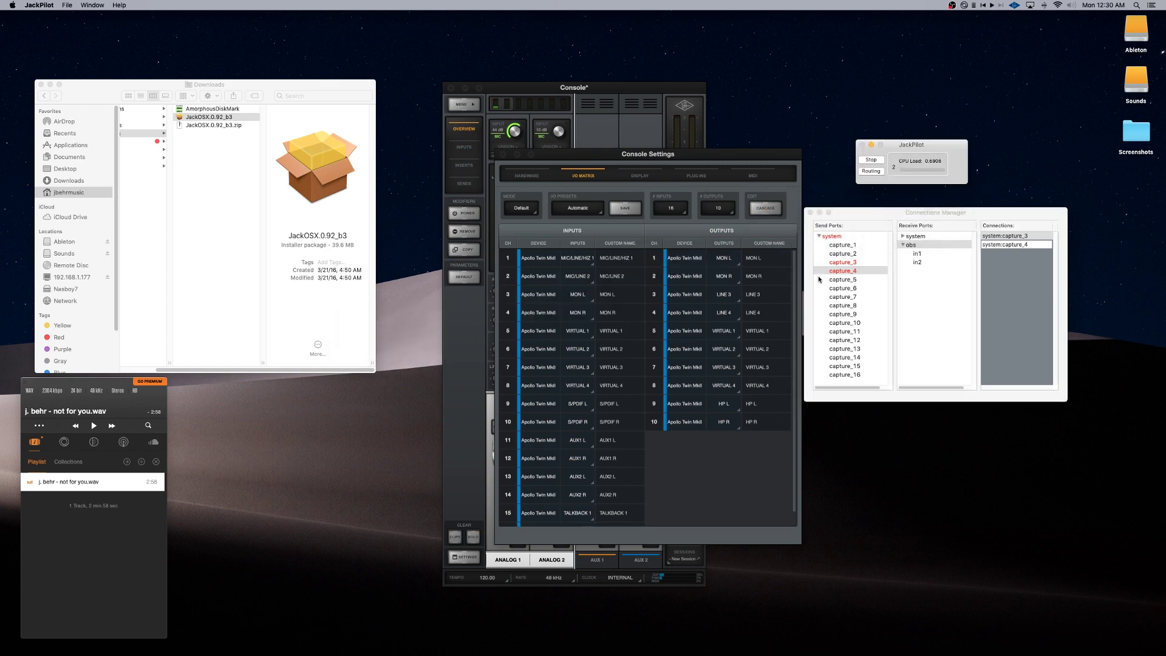
left_click(878, 215)
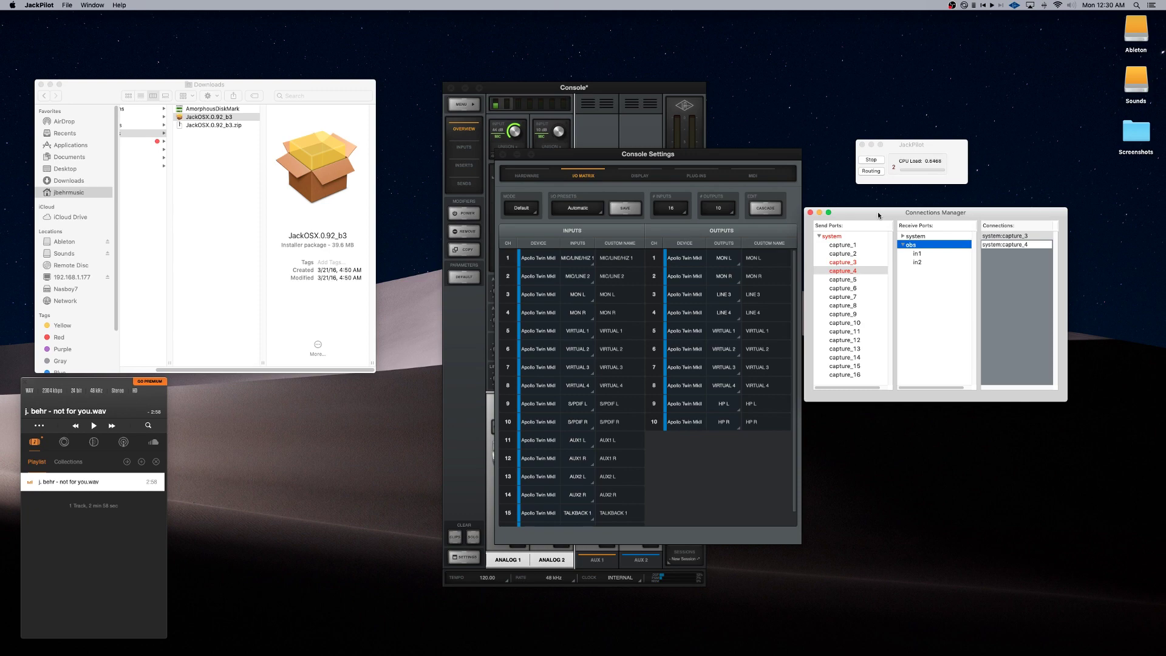
left_click_drag(878, 214, 877, 204)
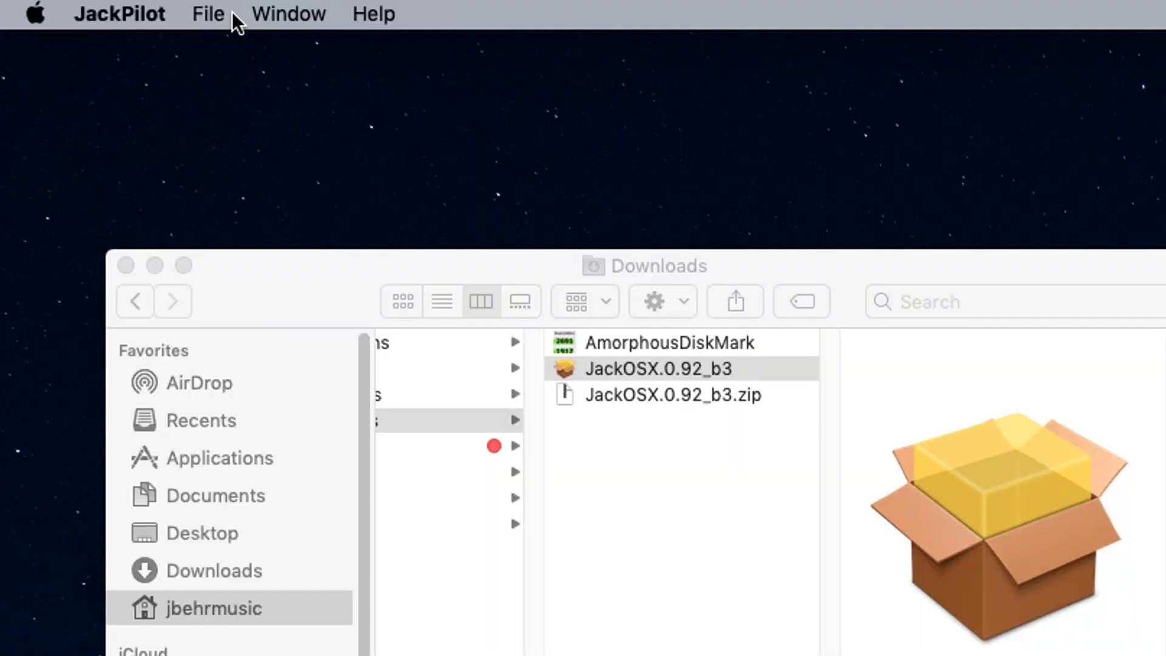
left_click(73, 5)
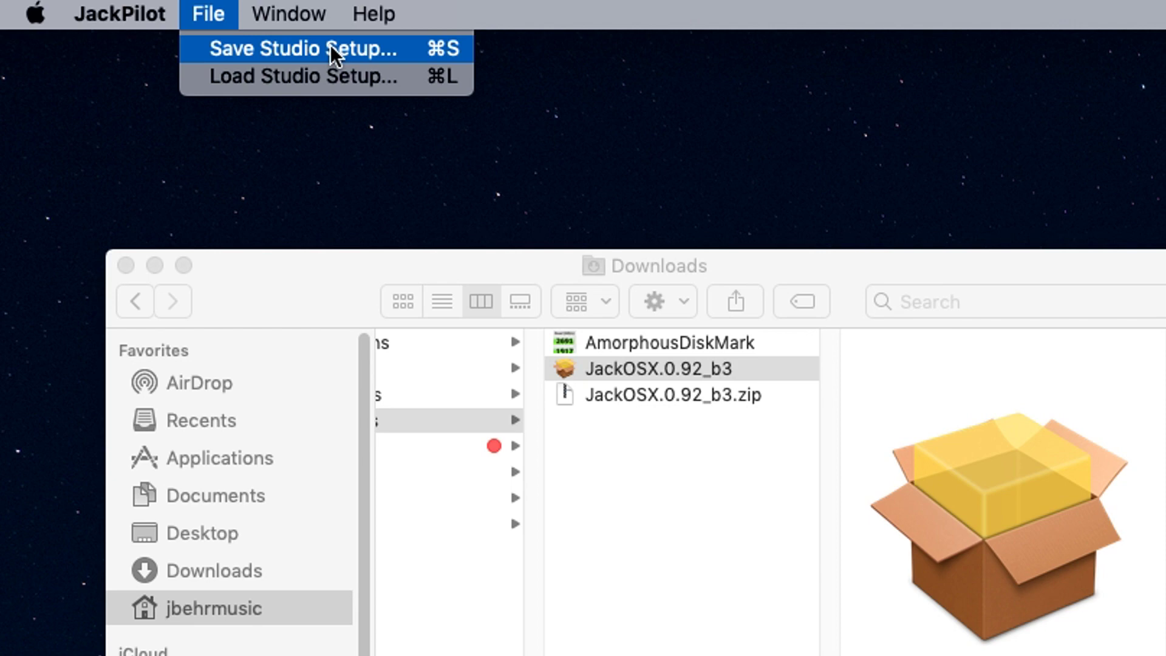
left_click(323, 72)
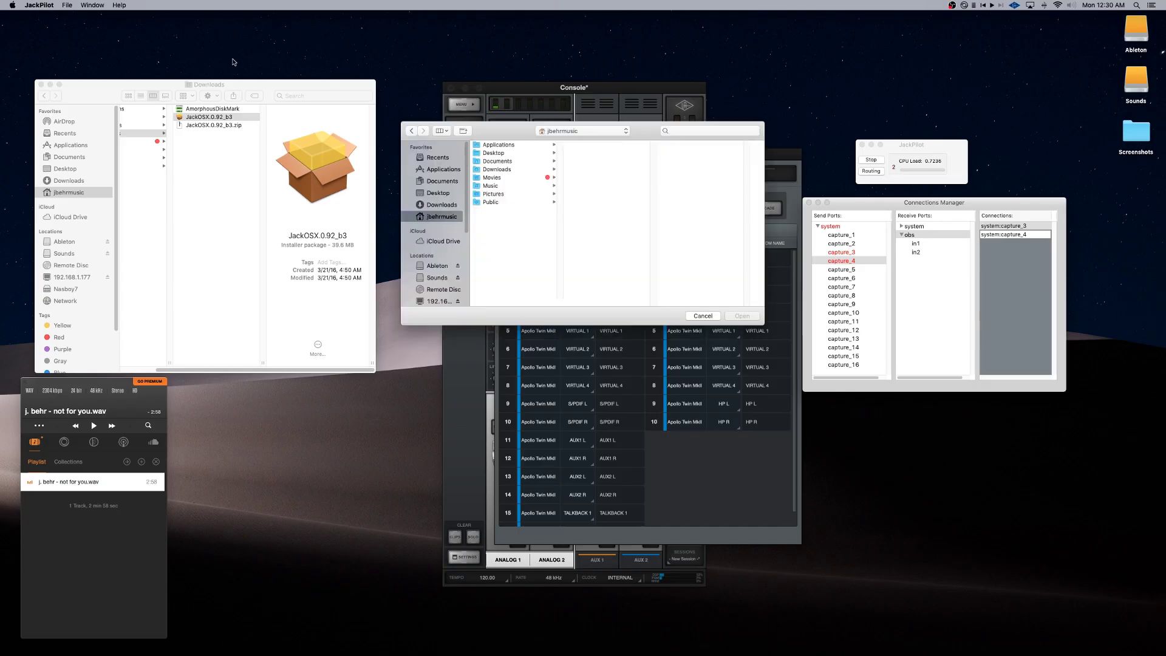
left_click(549, 177)
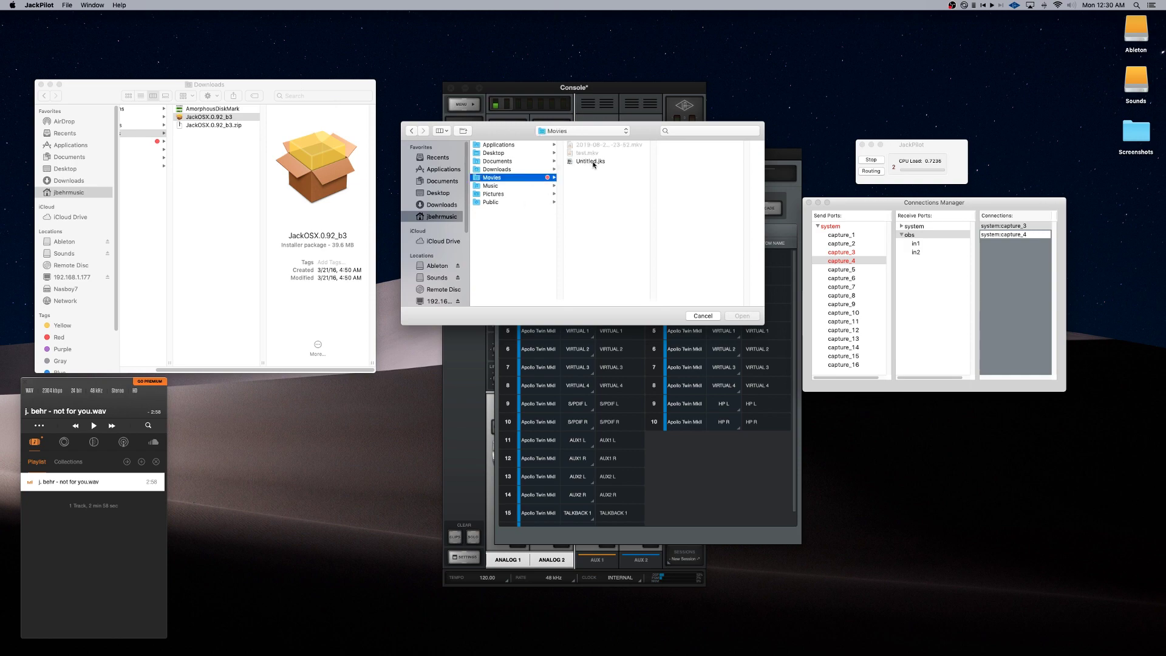
left_click(591, 163)
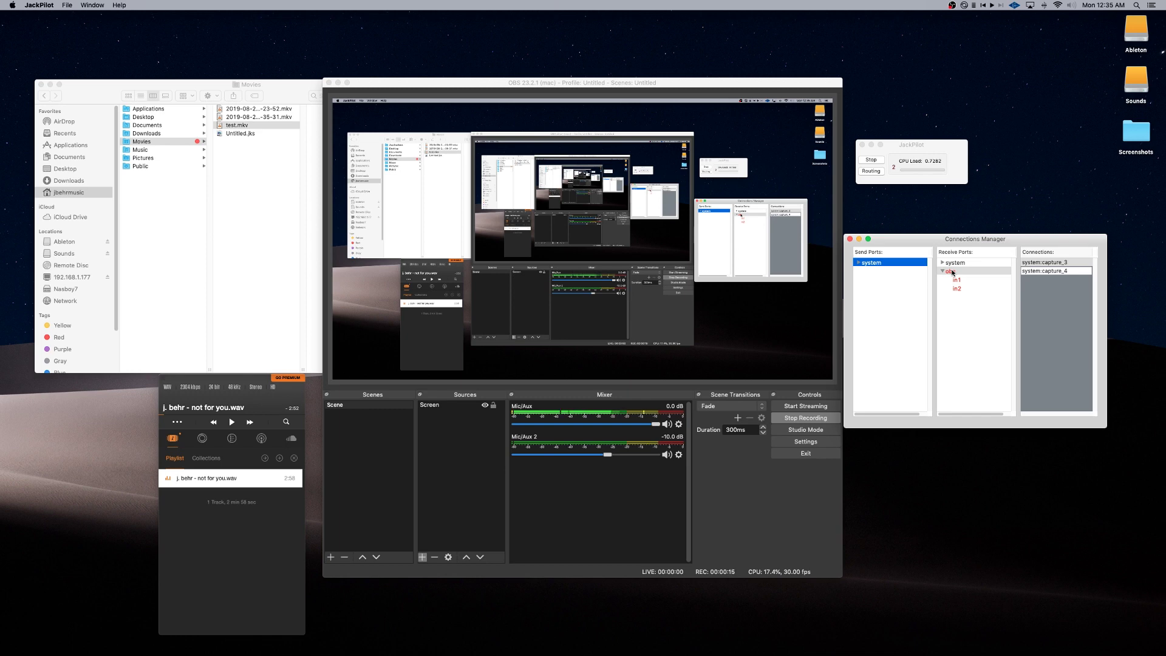
Close the Connections Manager and move the old test.mkv recording to the Trash
left_click(850, 239)
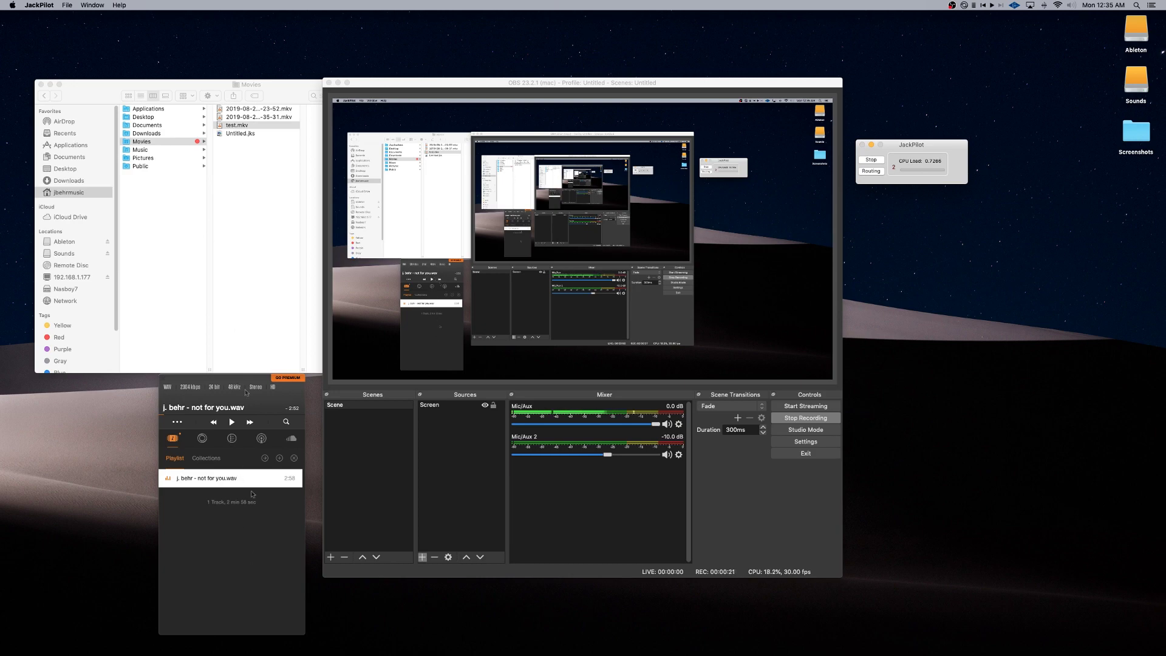
left_click(285, 125)
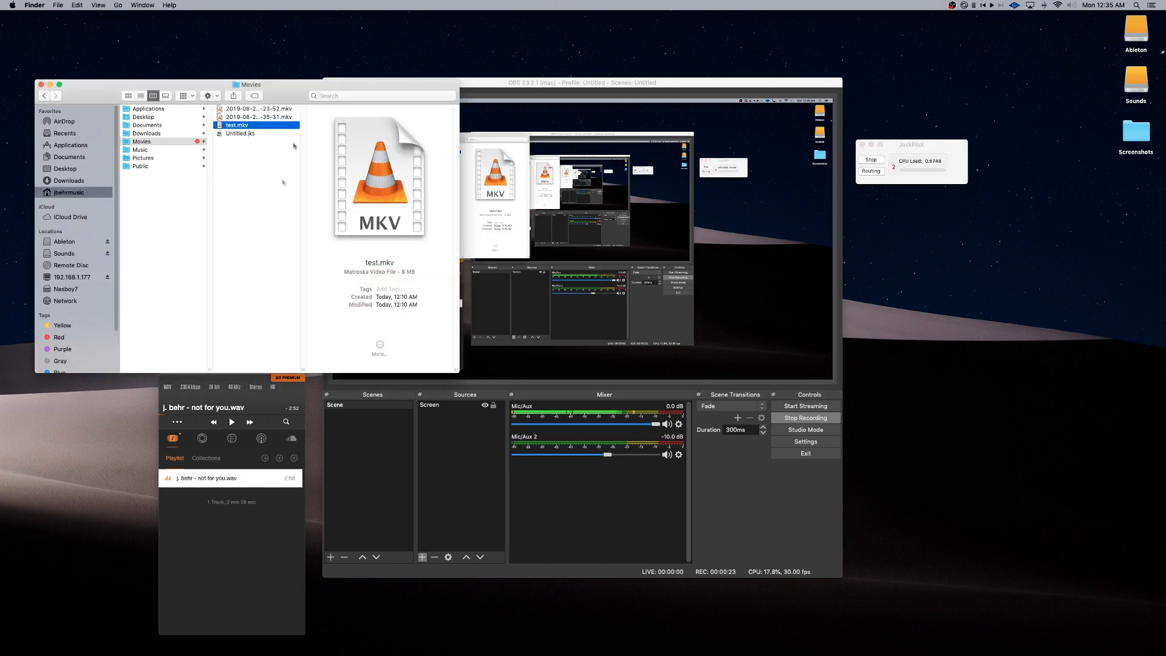
right_click(274, 126)
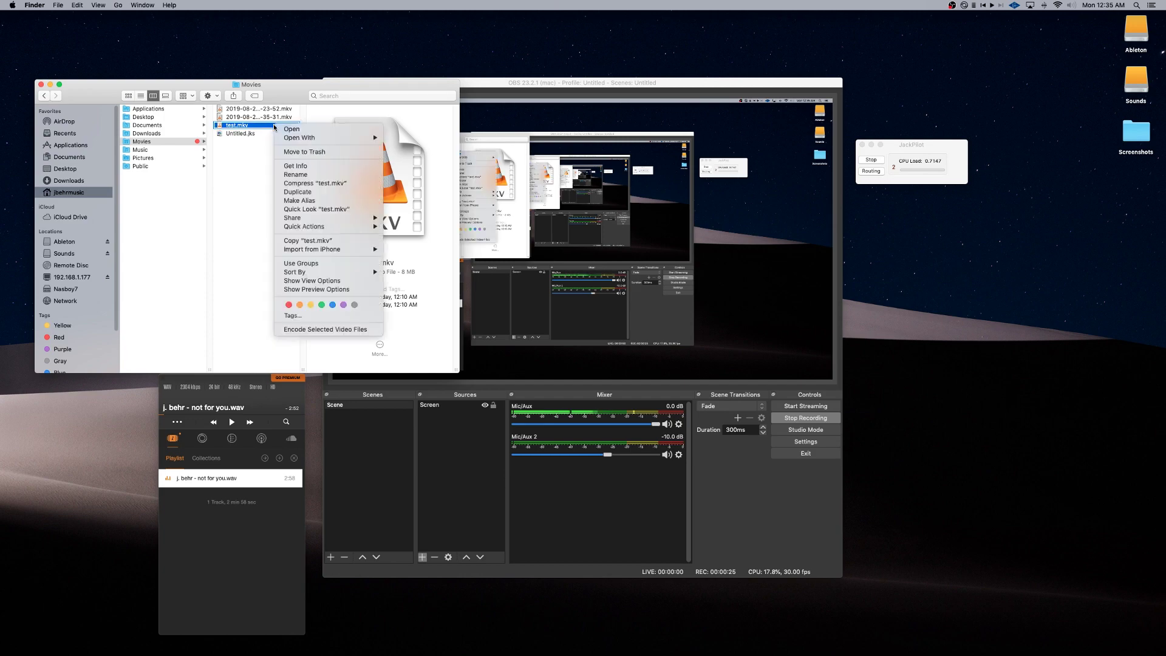
left_click(304, 152)
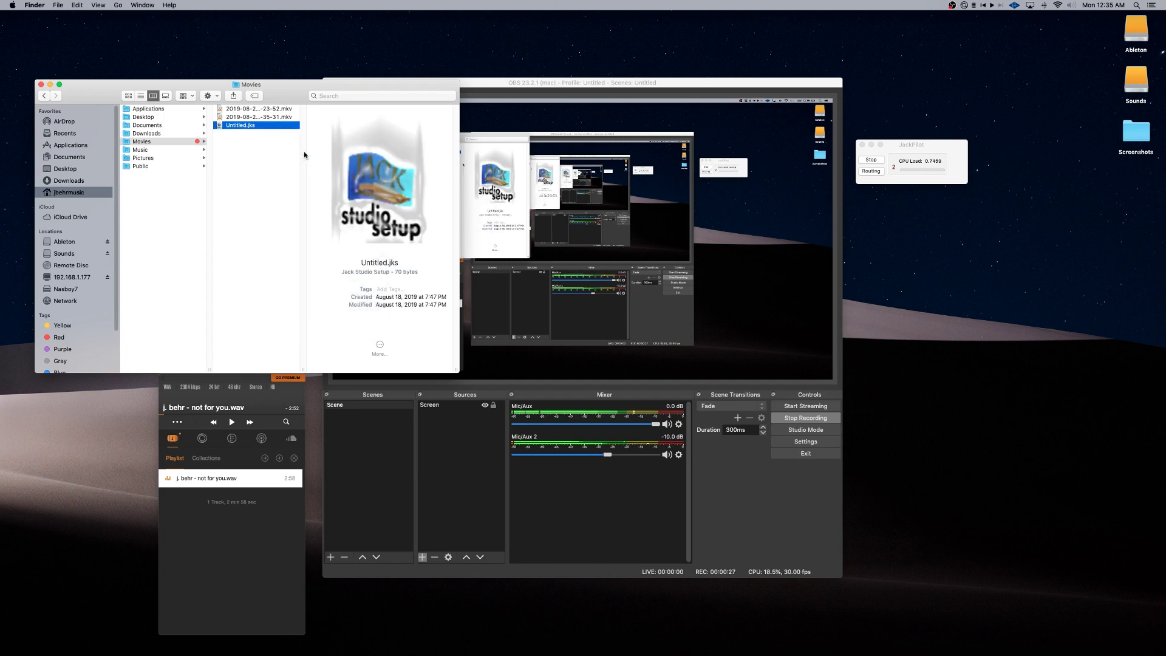
Empty the Trash permanently from the Dock
left_click(822, 526)
mouse_move(1039, 655)
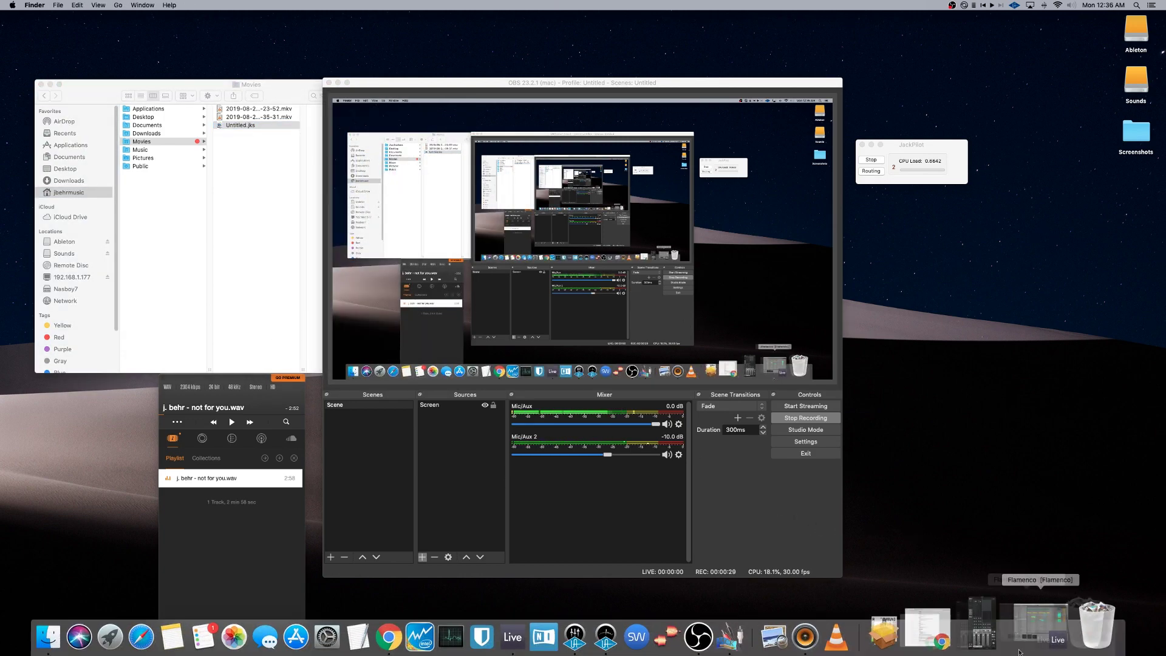
right_click(1075, 629)
left_click(1078, 574)
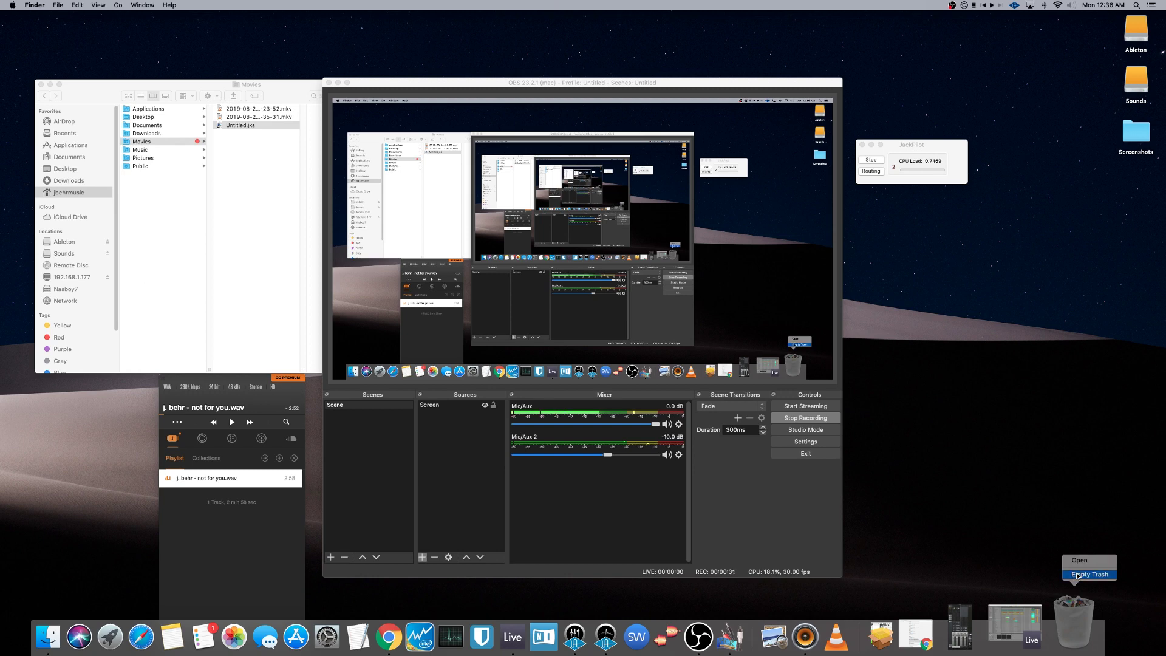
left_click(641, 211)
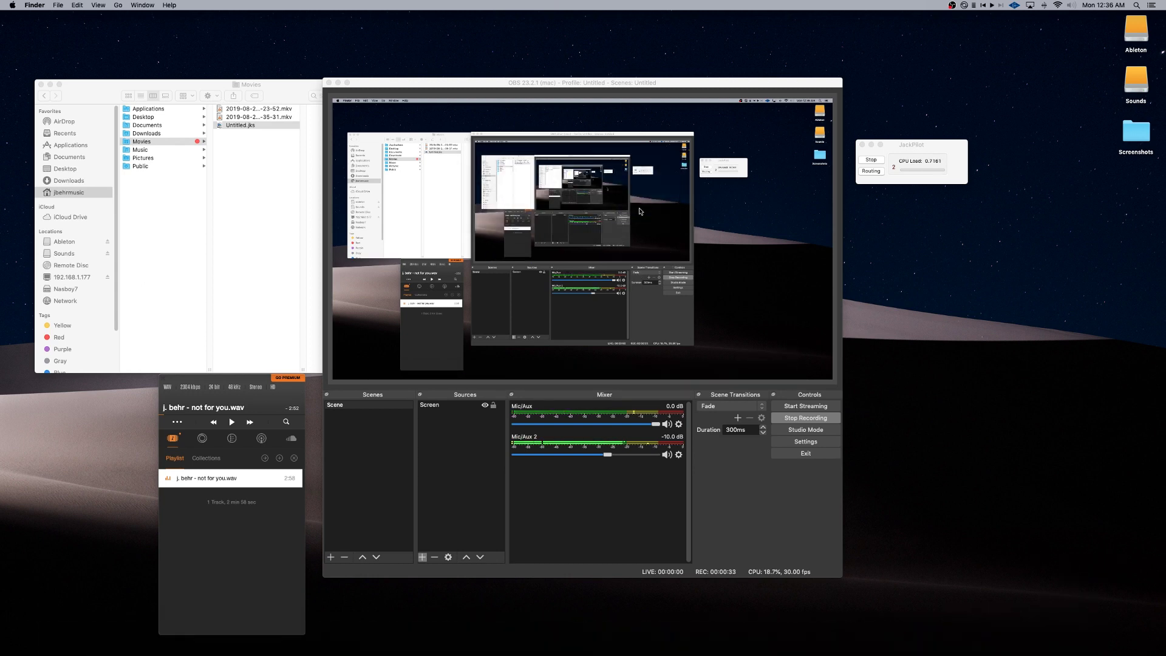
Play and then pause the track in VOX while OBS records, then move OBS right
left_click(253, 515)
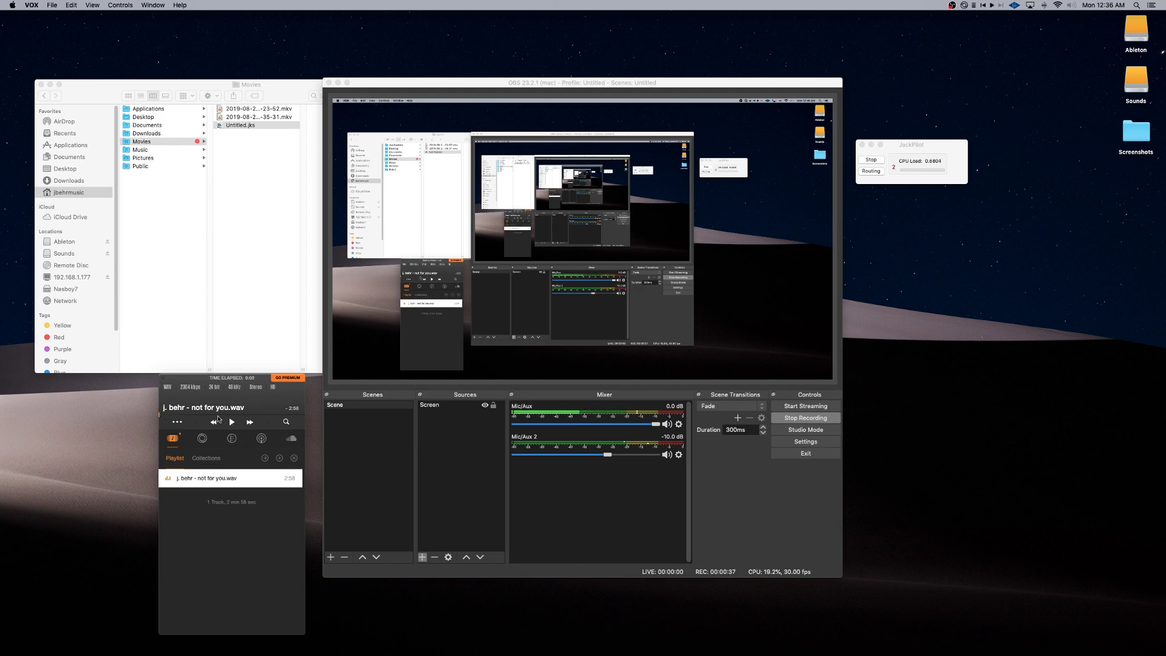
left_click(232, 421)
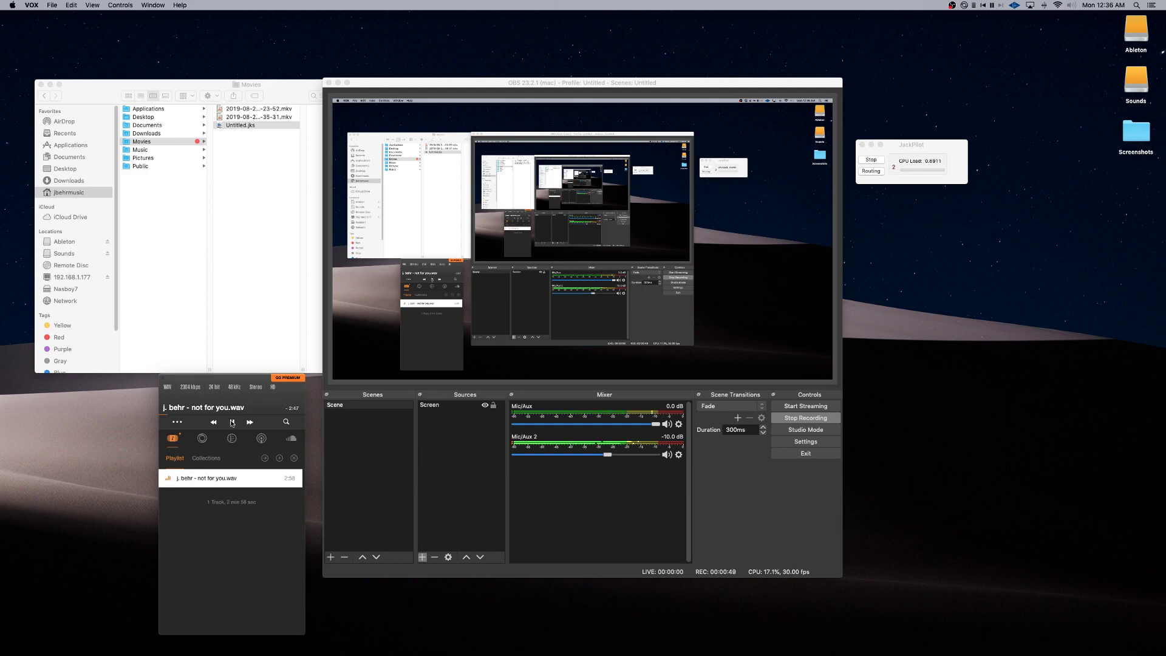
left_click(232, 422)
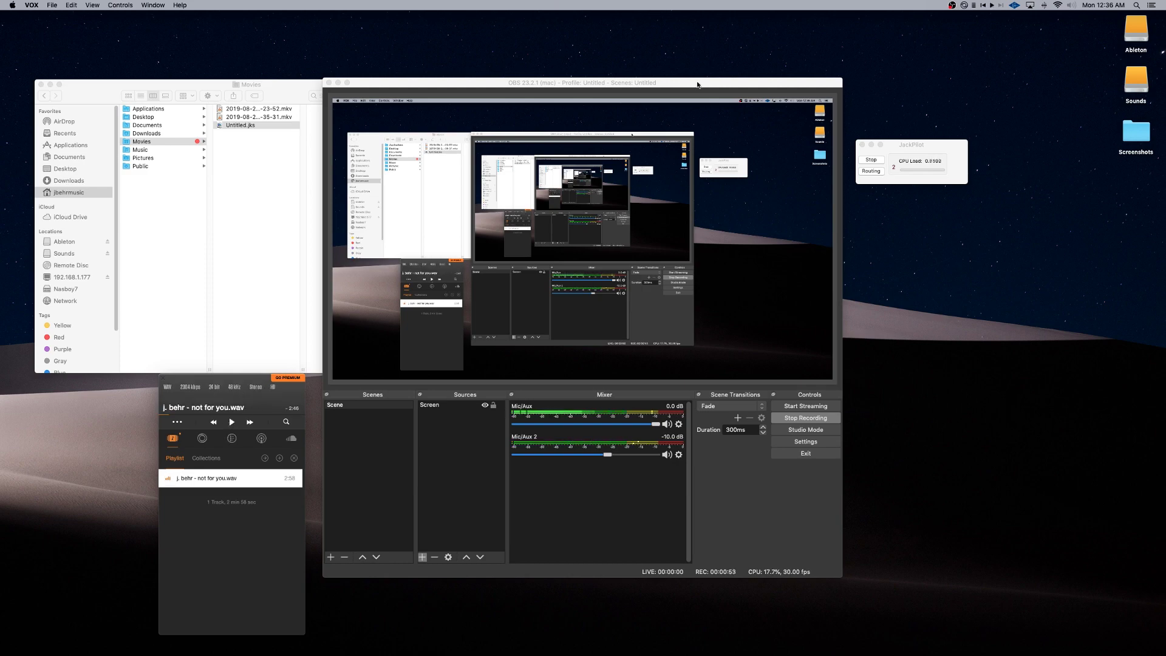
left_click_drag(699, 83, 907, 84)
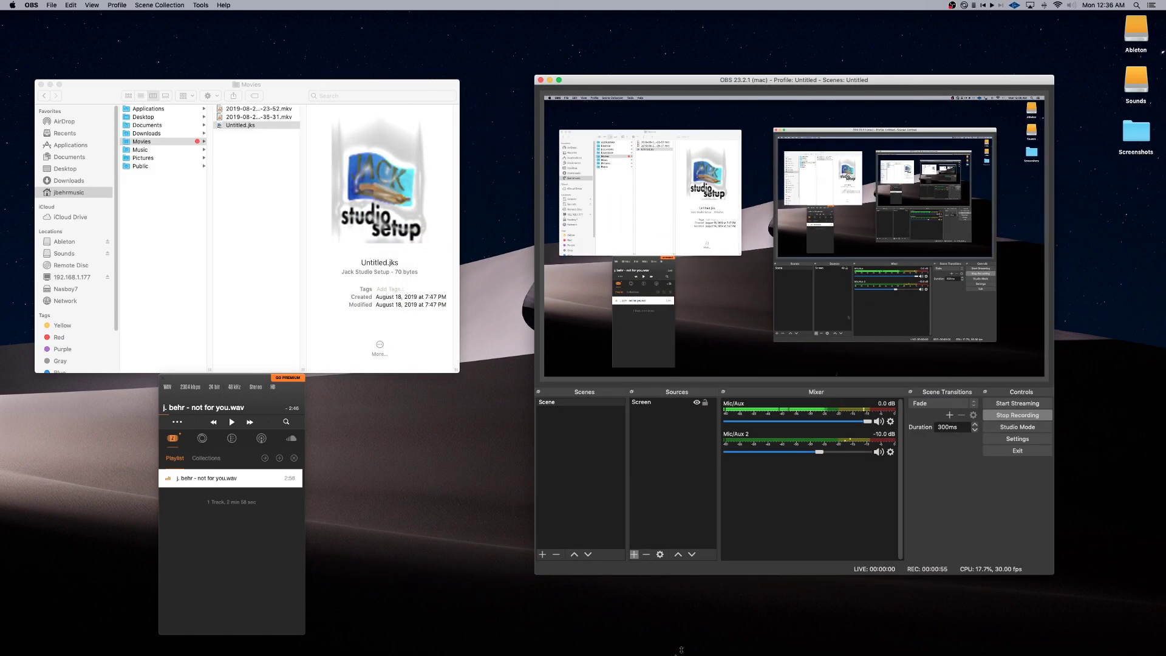
Launch Ableton Live's Flamenco set and start playback from the Verses group track
mouse_move(632, 641)
left_click(583, 636)
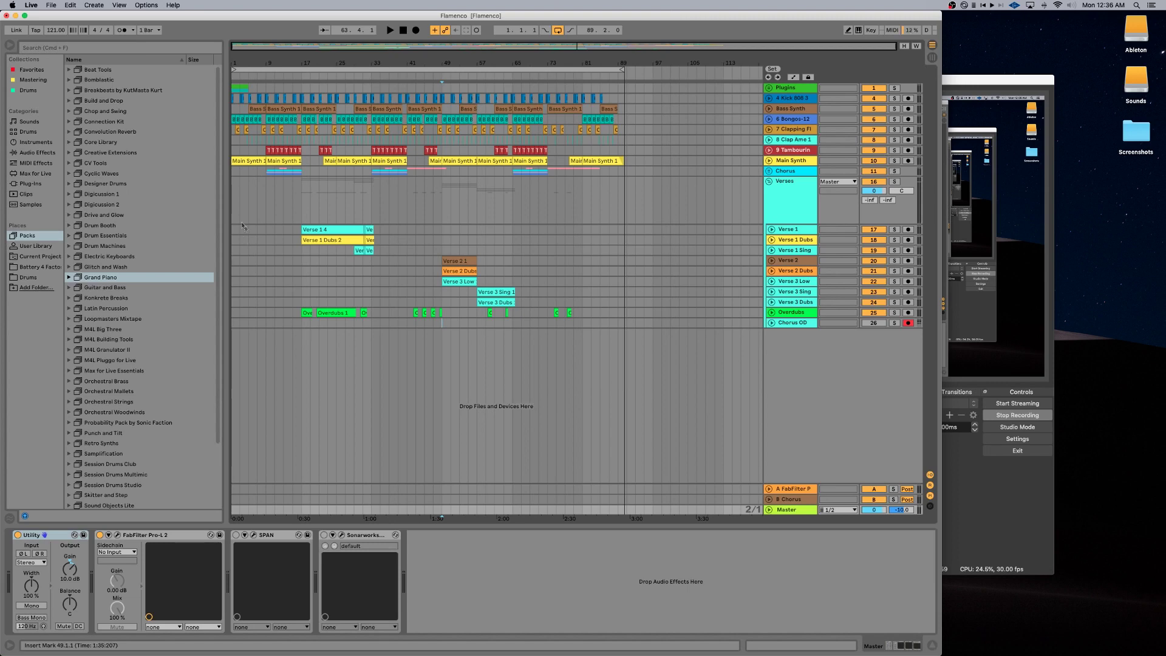
left_click(232, 207)
left_click(784, 510)
left_click(233, 198)
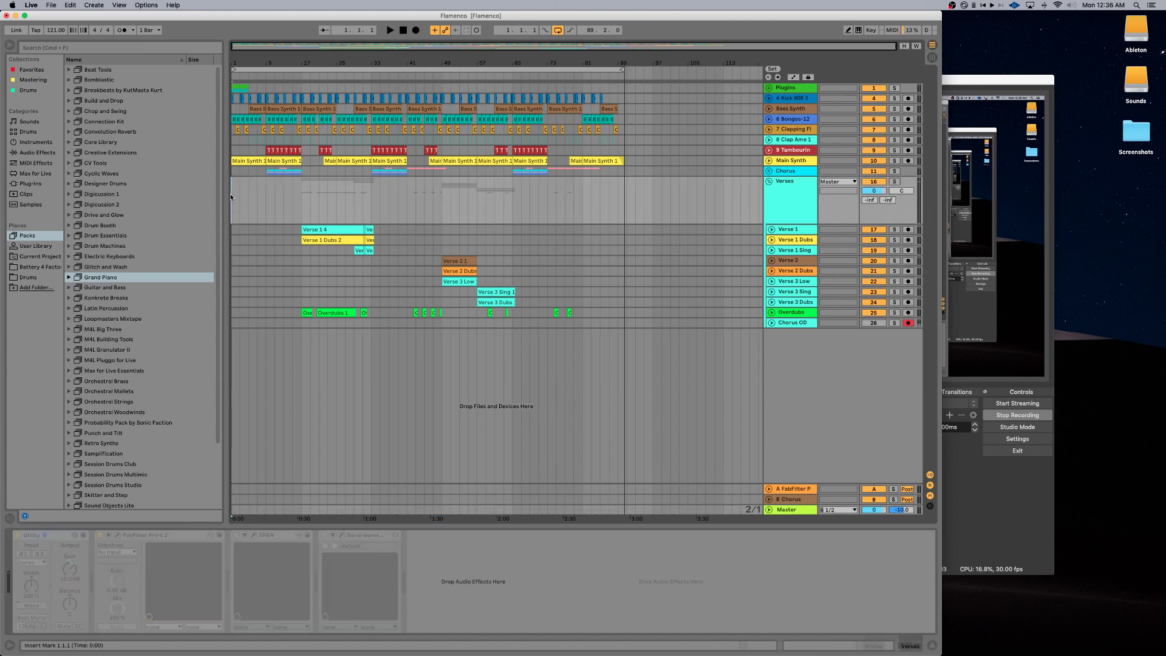
key("space")
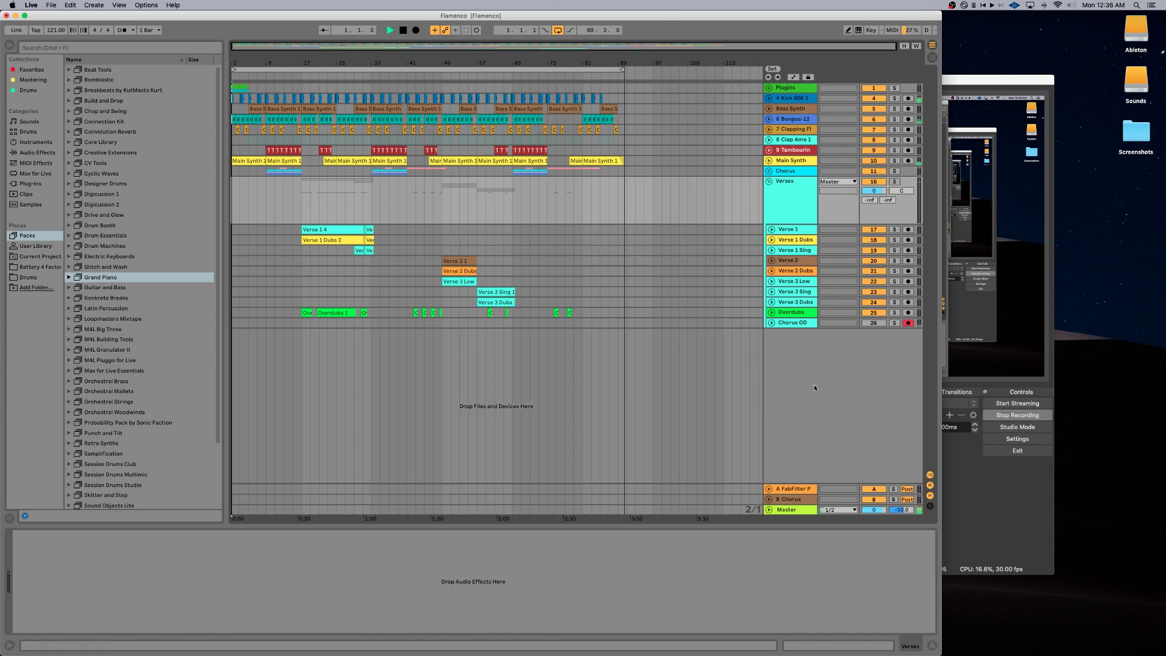
Stop playback of the Flamenco set in Ableton Live
left_click(990, 480)
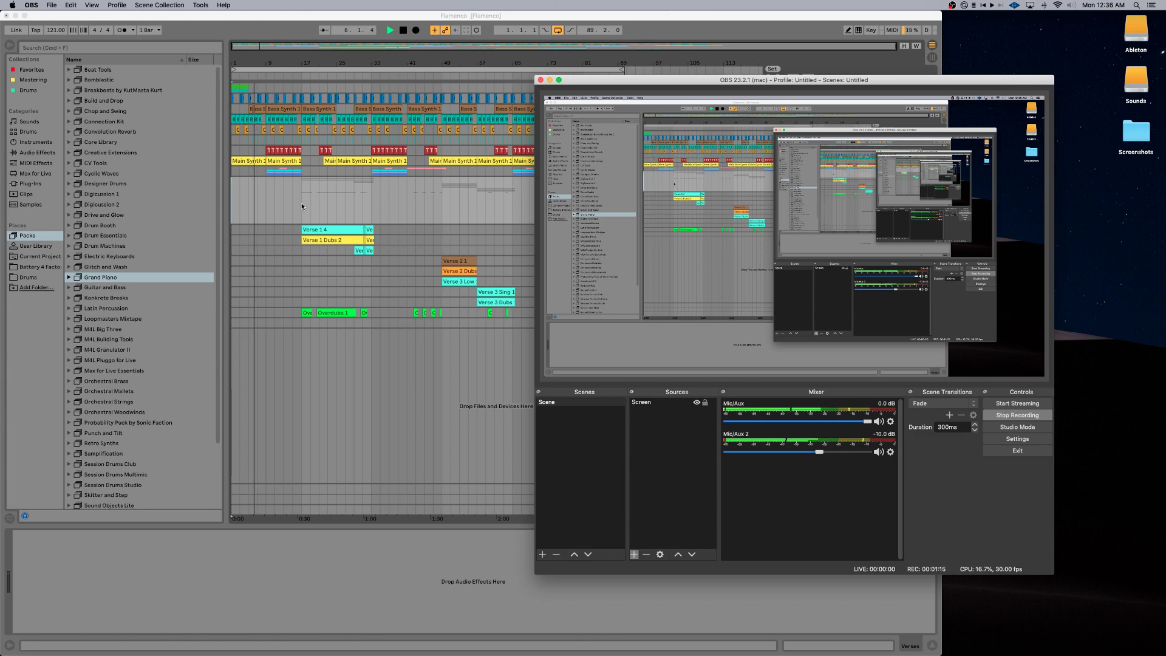
left_click(262, 191)
key("space")
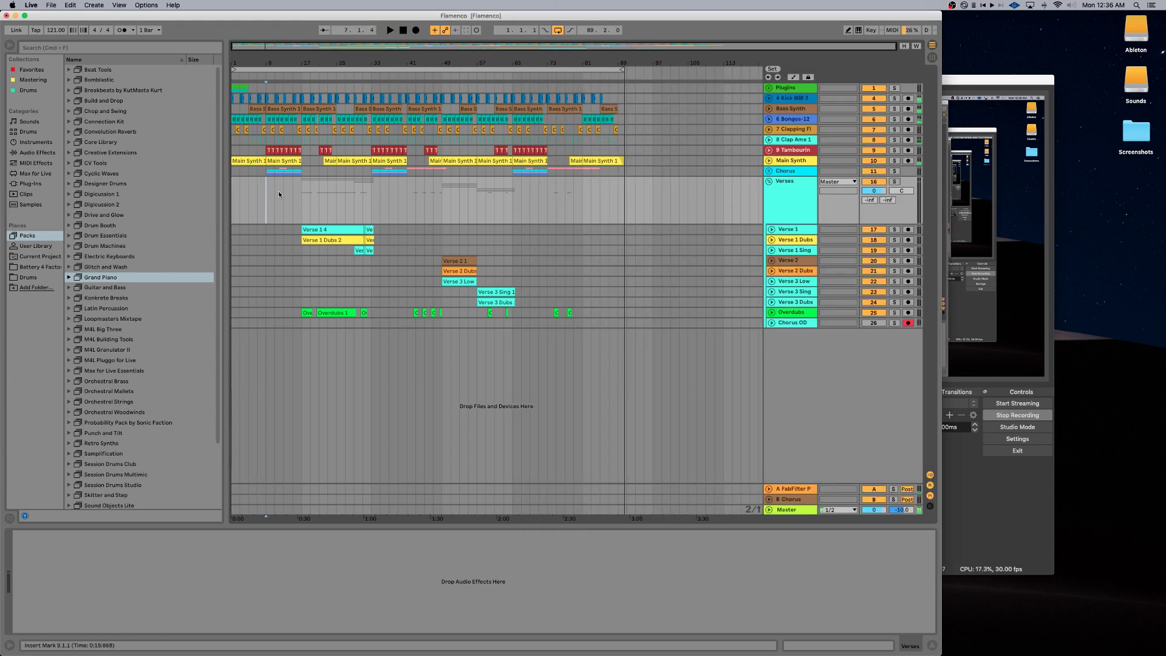
Minimize Live, move the OBS window up and left, and focus Finder on the desktop
left_click(14, 16)
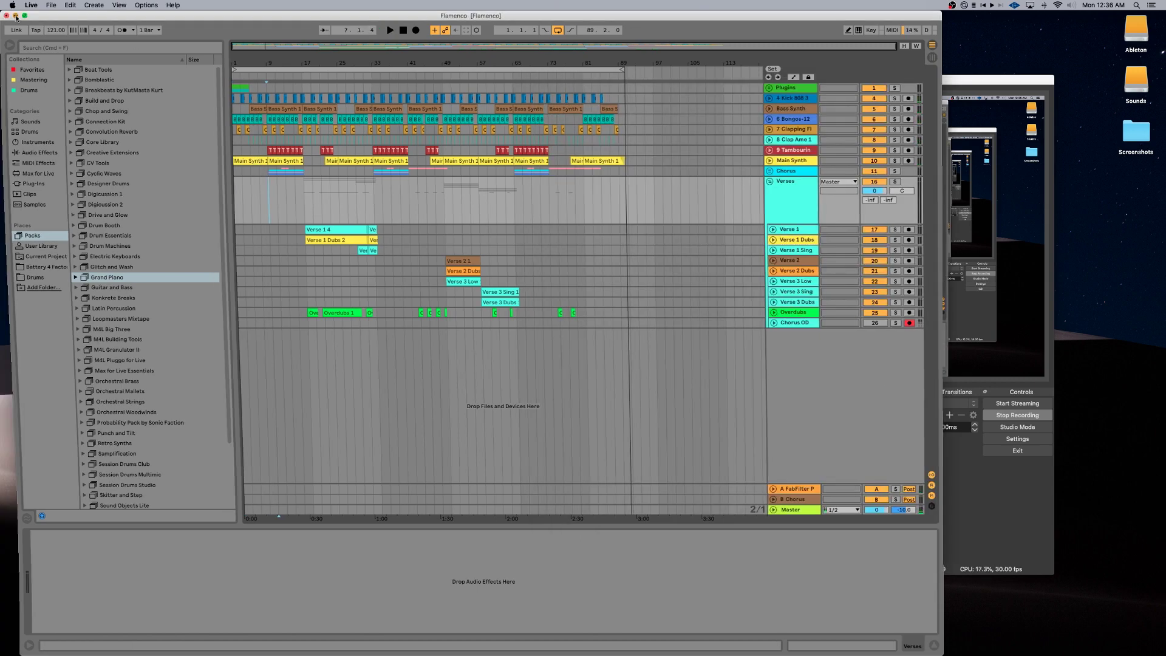
left_click(737, 77)
left_click_drag(737, 77, 706, 63)
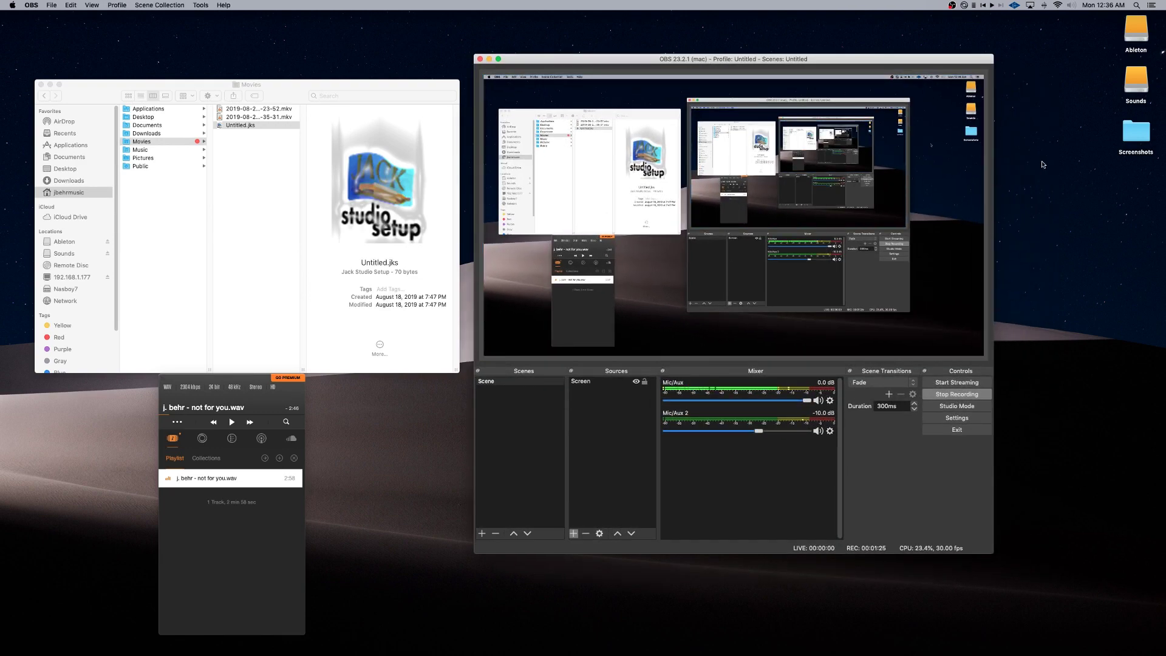
left_click(1049, 55)
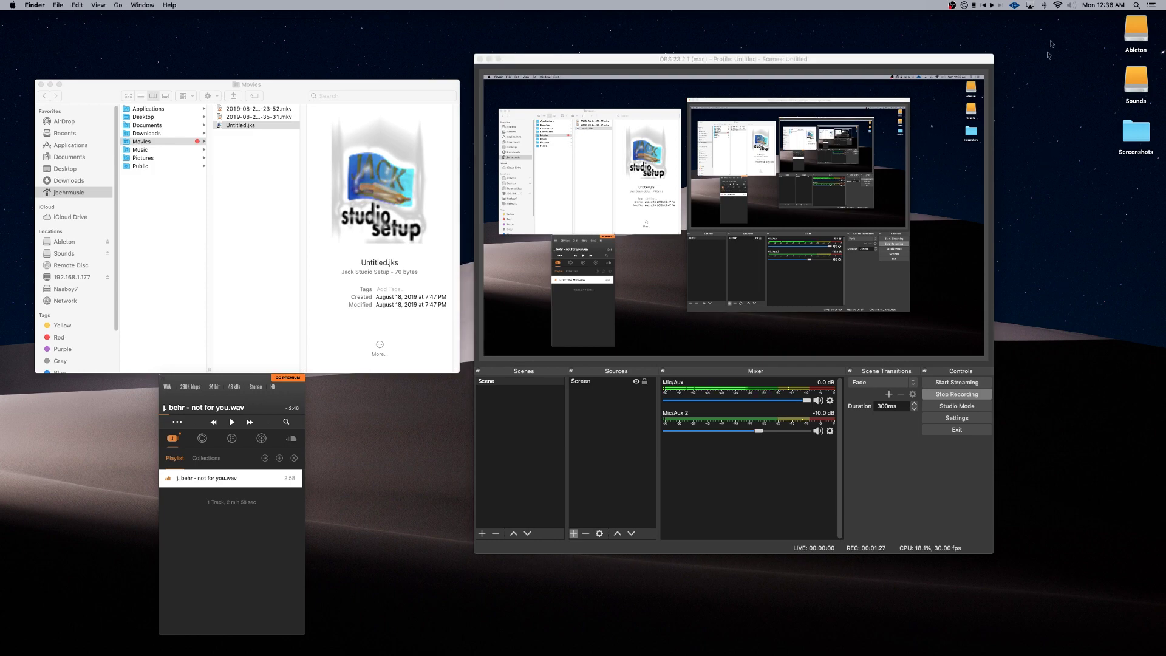
left_click(1071, 6)
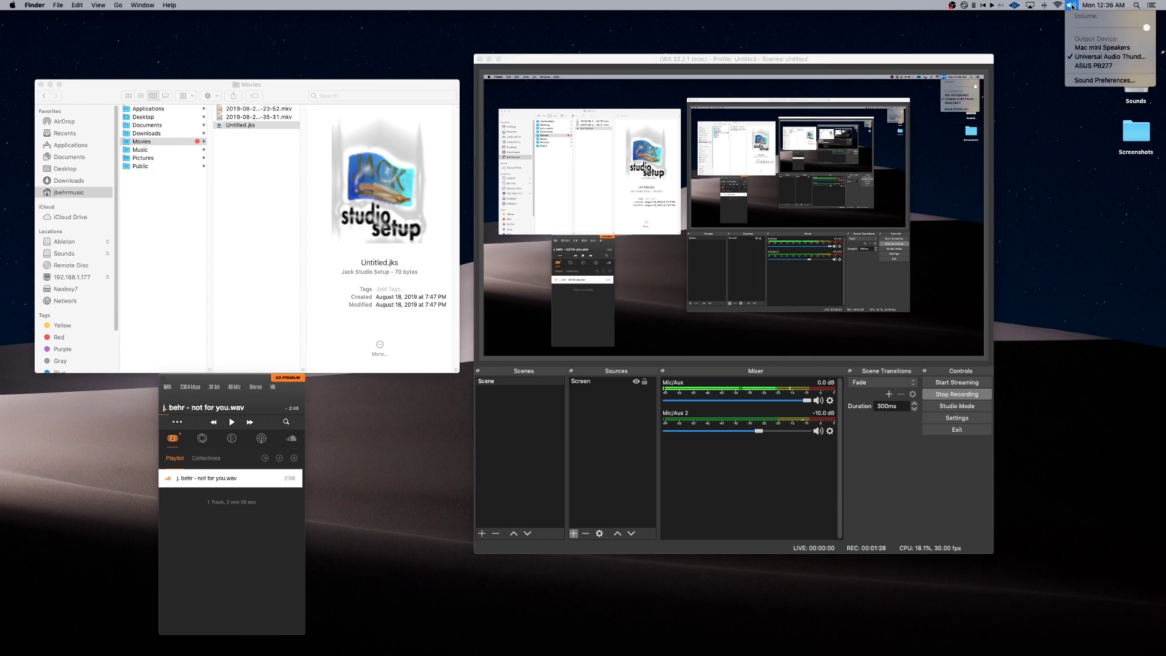
left_click(1105, 80)
left_click_drag(615, 194, 488, 148)
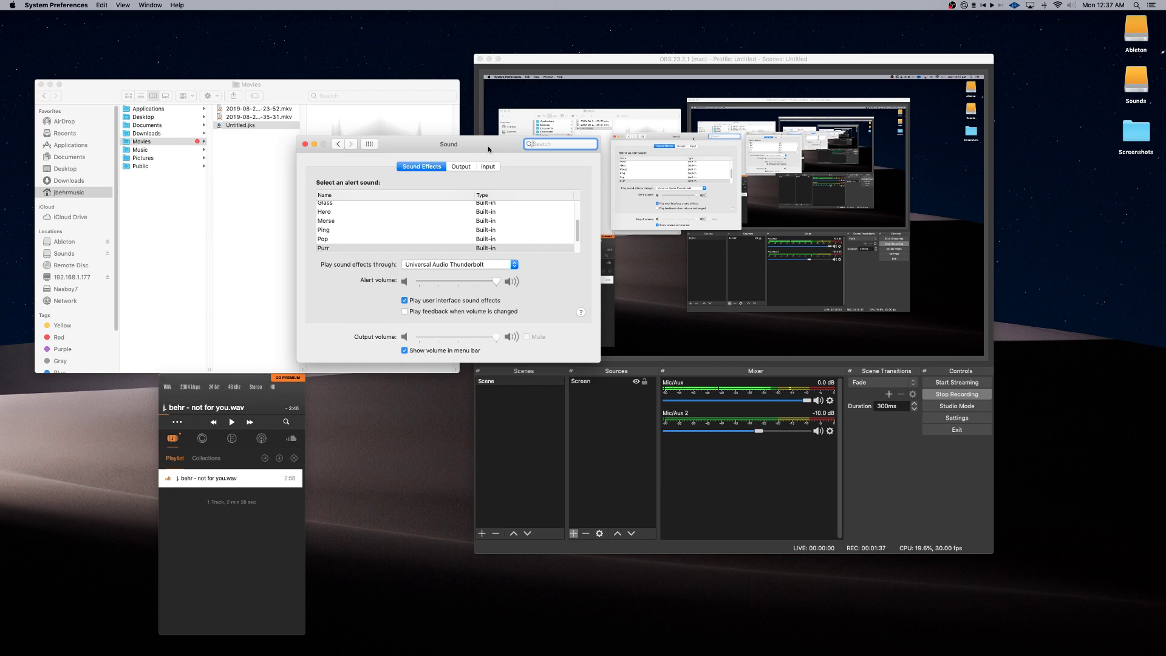
left_click(470, 169)
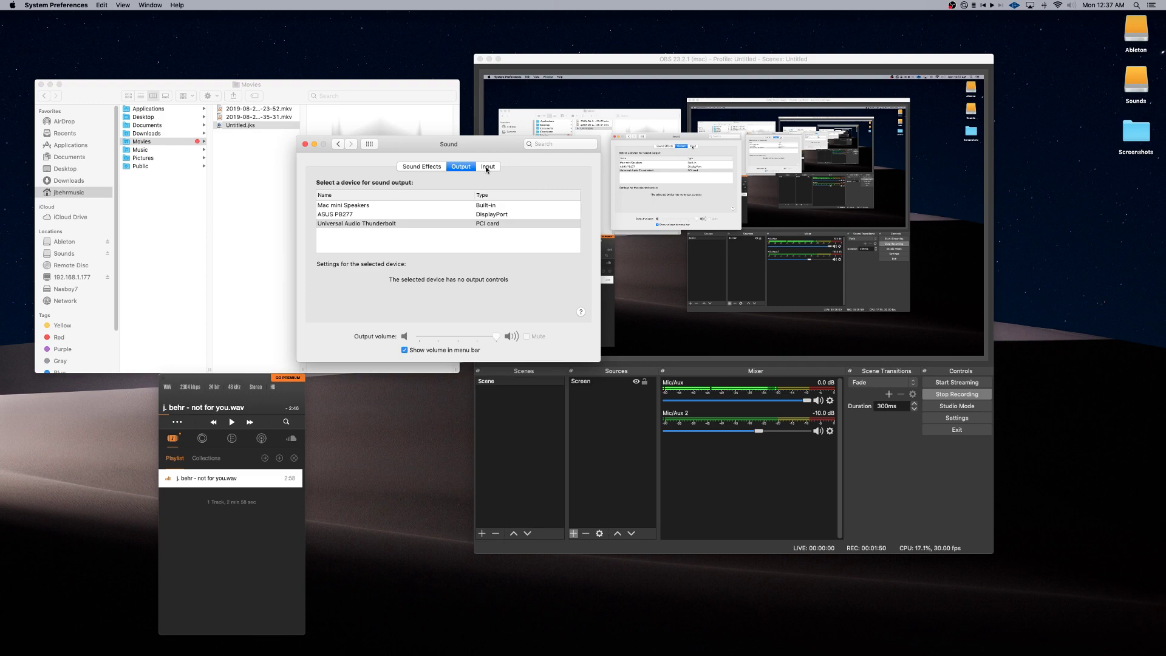
left_click(486, 167)
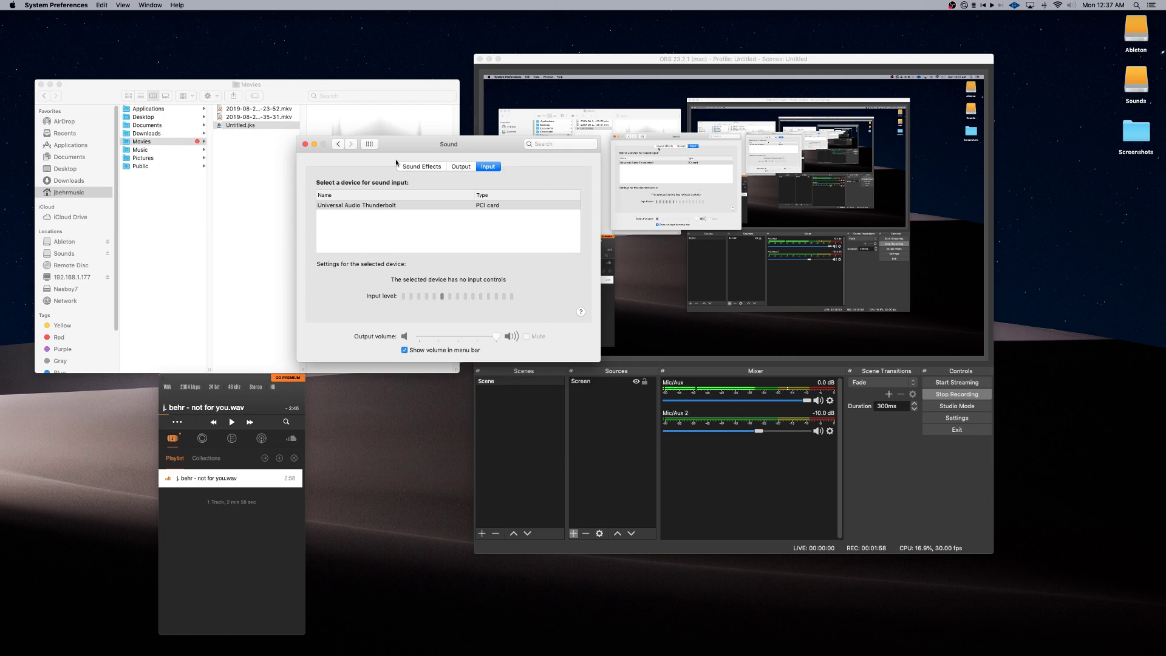
left_click(305, 144)
left_click_drag(633, 61, 502, 58)
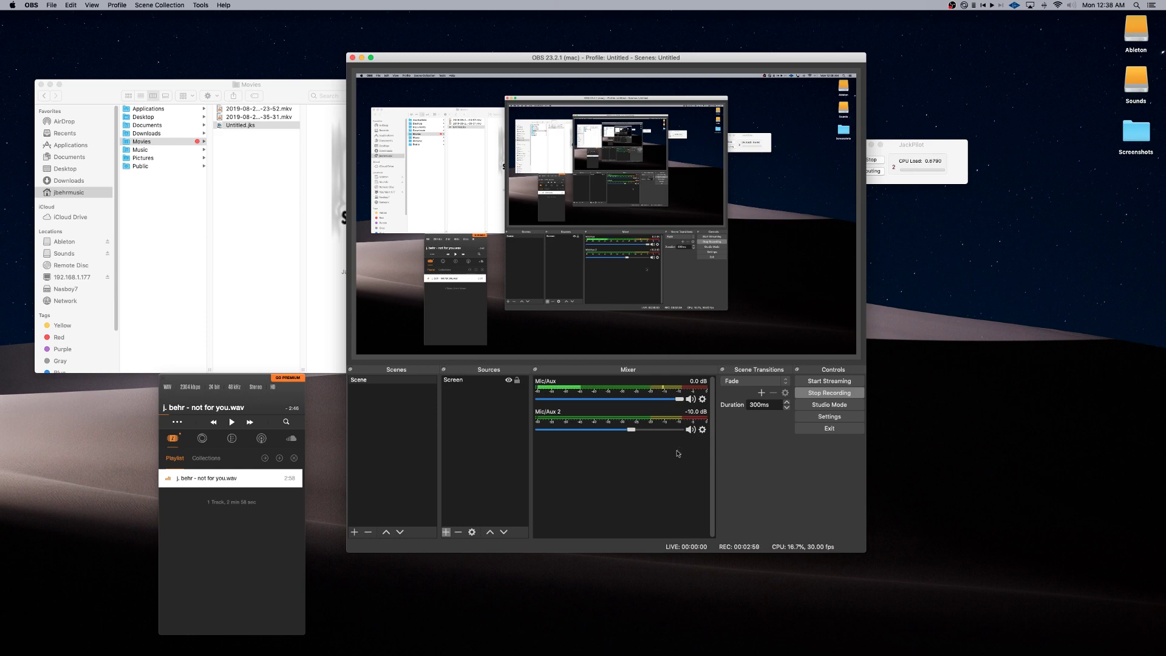
Open the gear menu for the Mic/Aux 2 source in the OBS Mixer
left_click(703, 430)
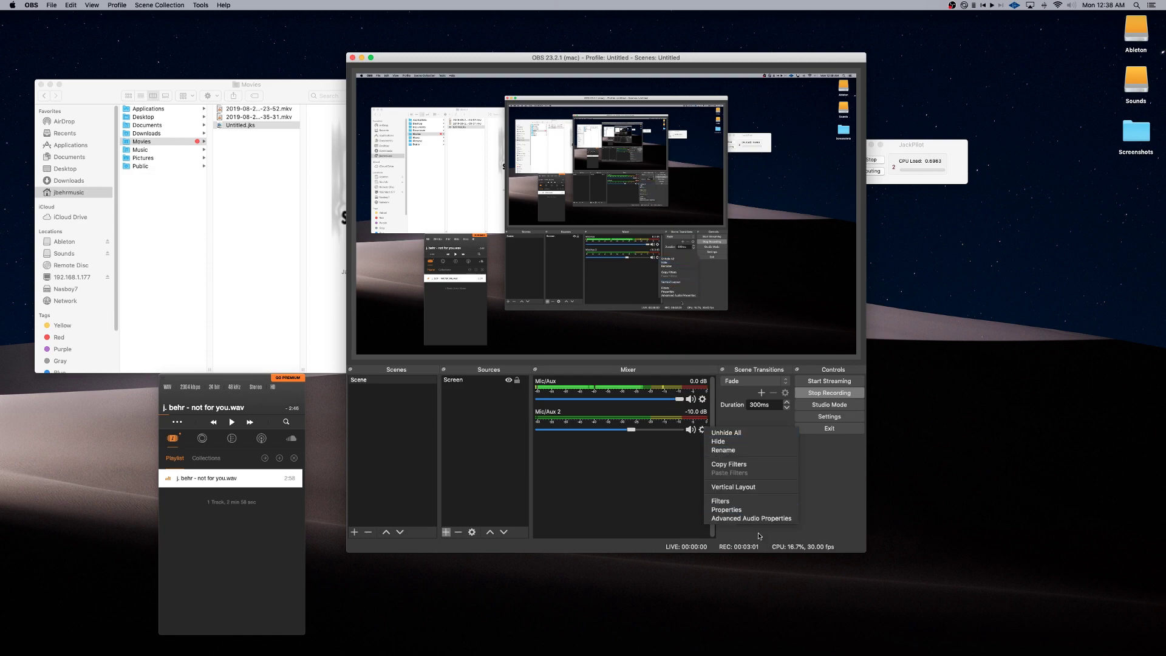
left_click(829, 430)
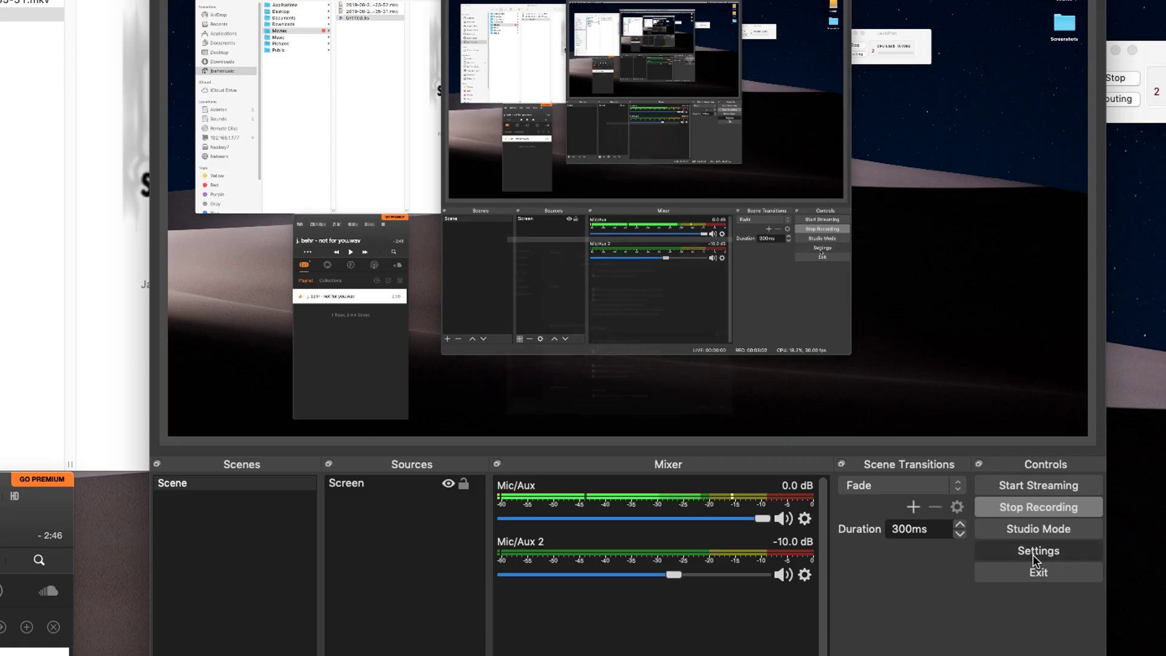
left_click(829, 418)
left_click(282, 103)
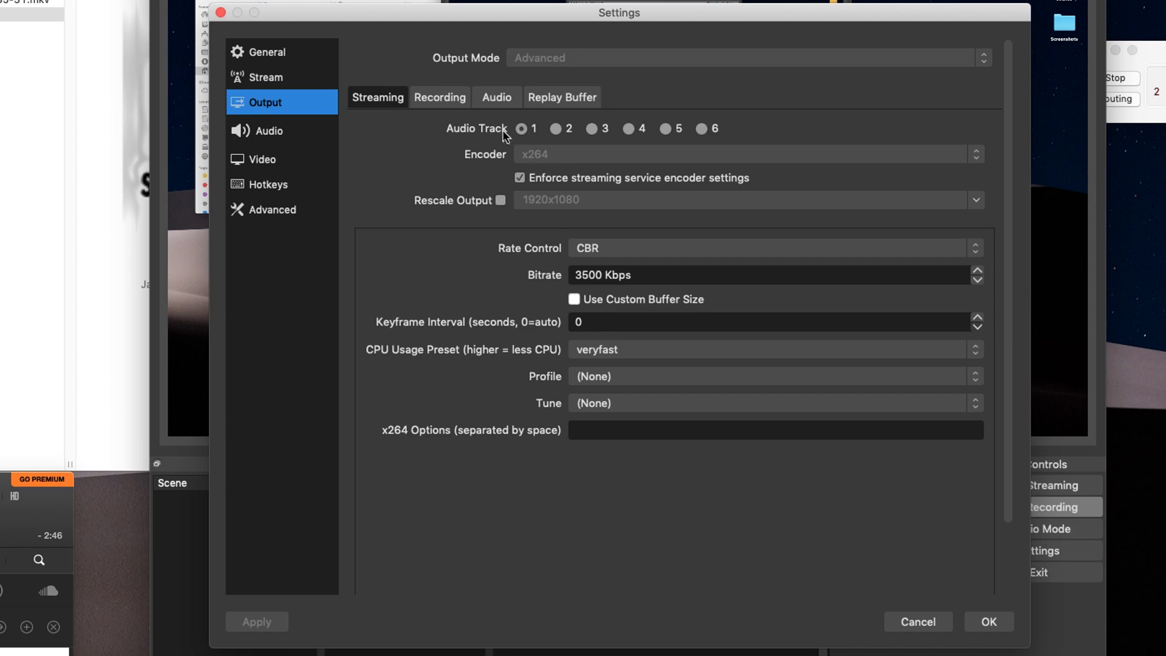
left_click(451, 100)
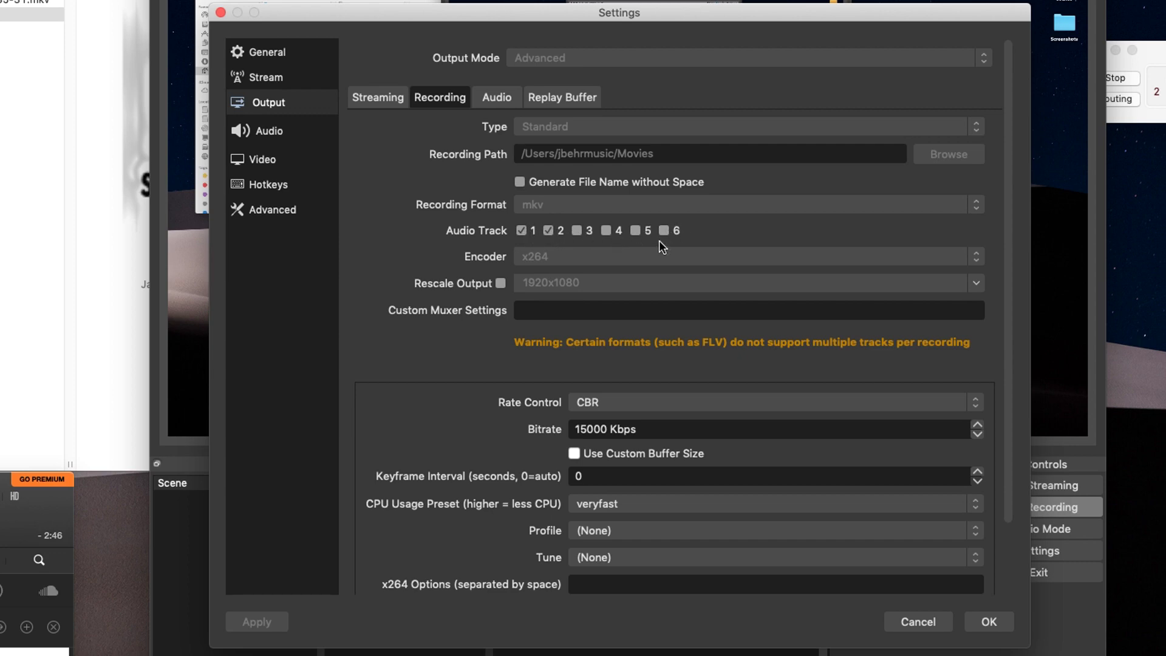
left_click(378, 97)
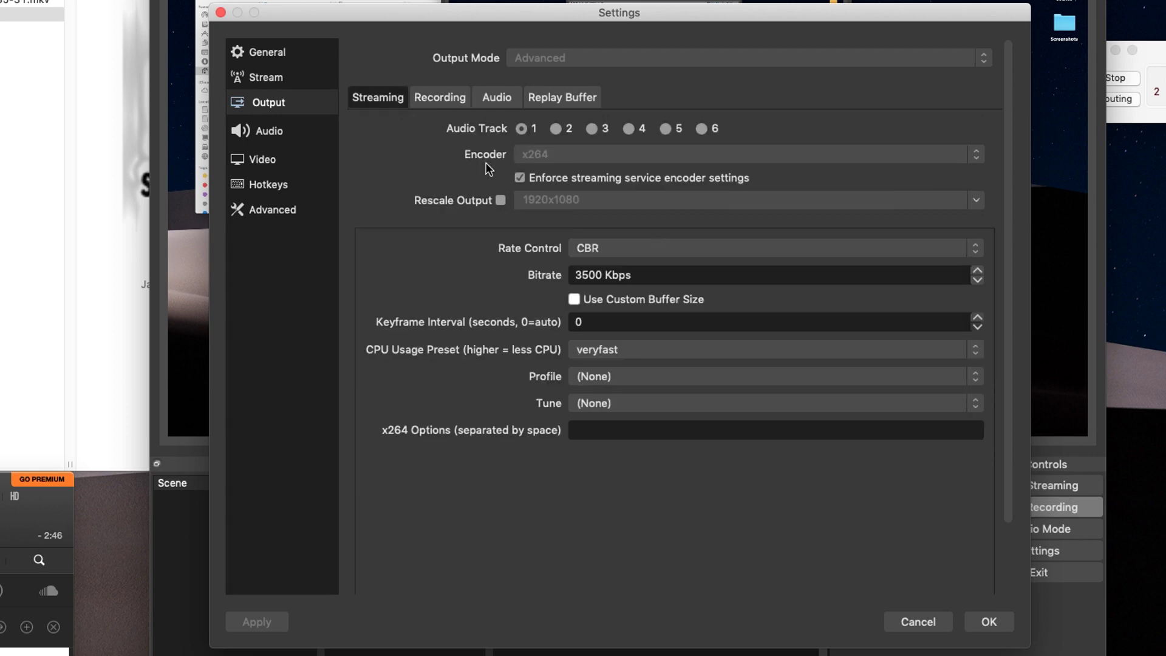
left_click(913, 622)
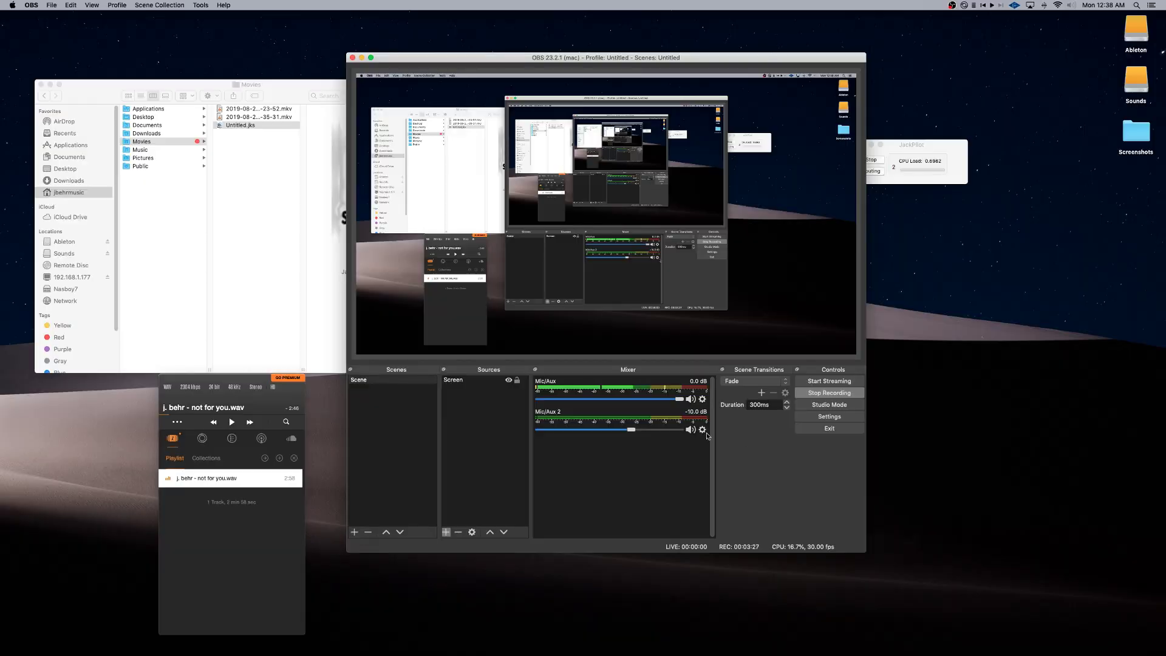
left_click(703, 431)
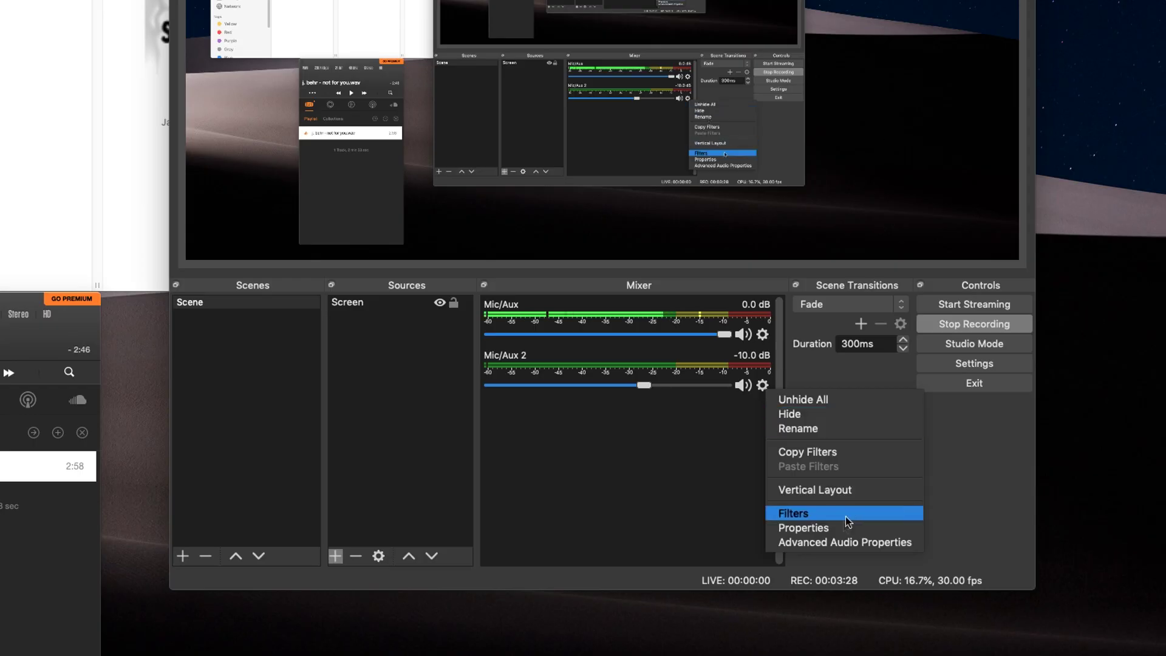
left_click(835, 544)
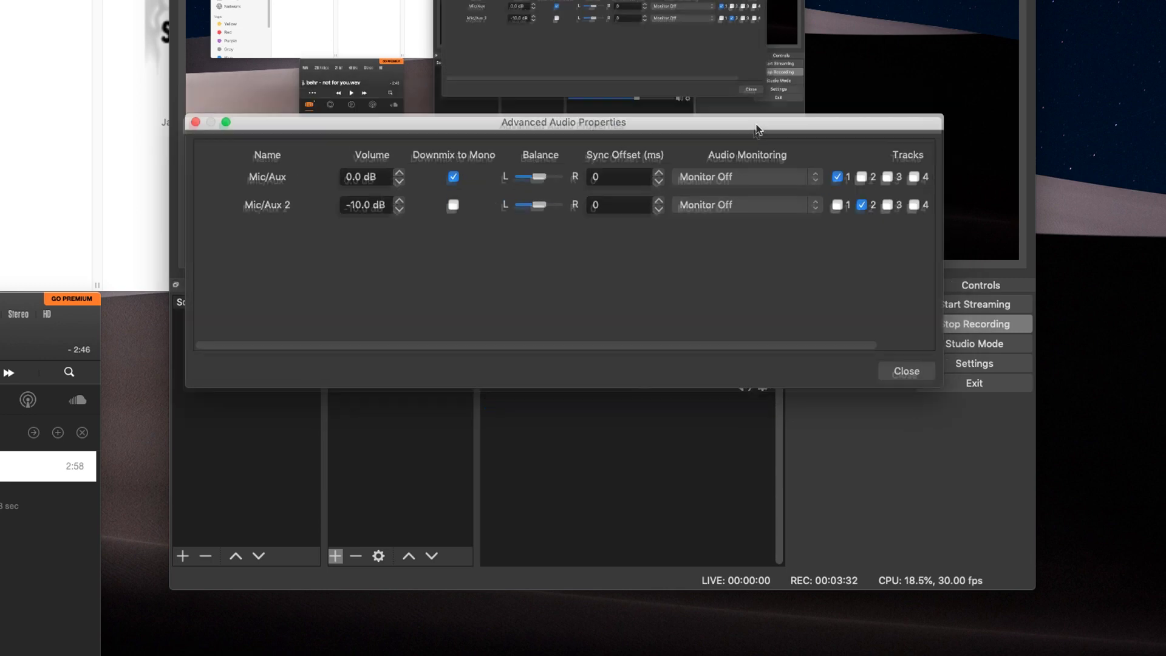
left_click_drag(757, 128, 740, 163)
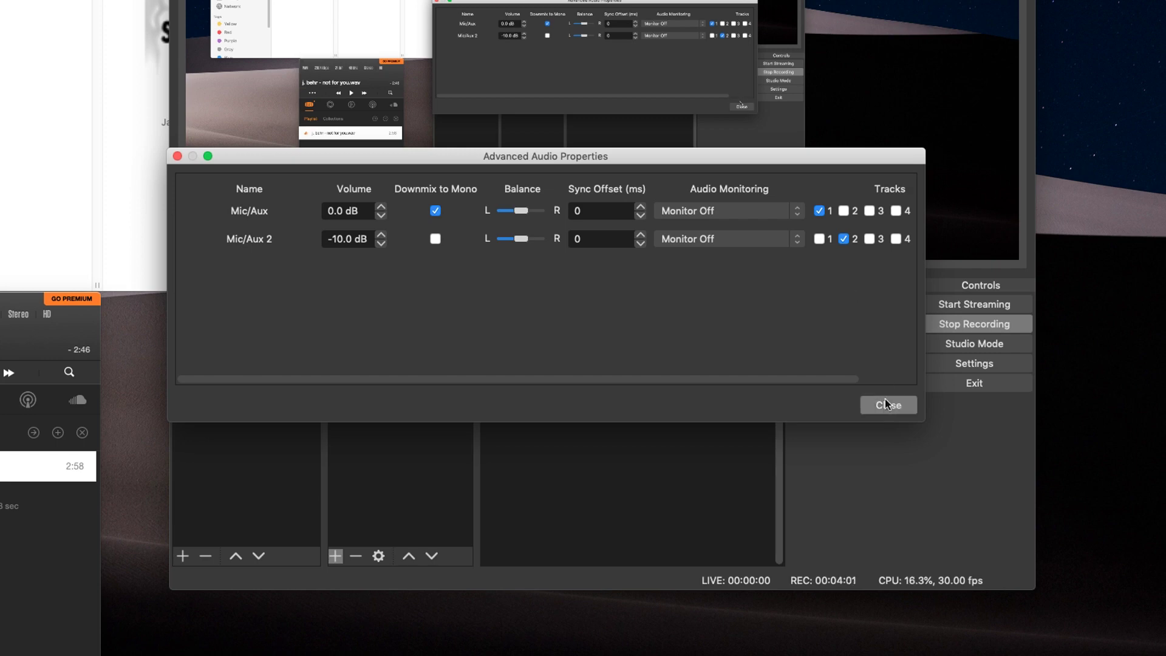
left_click(883, 419)
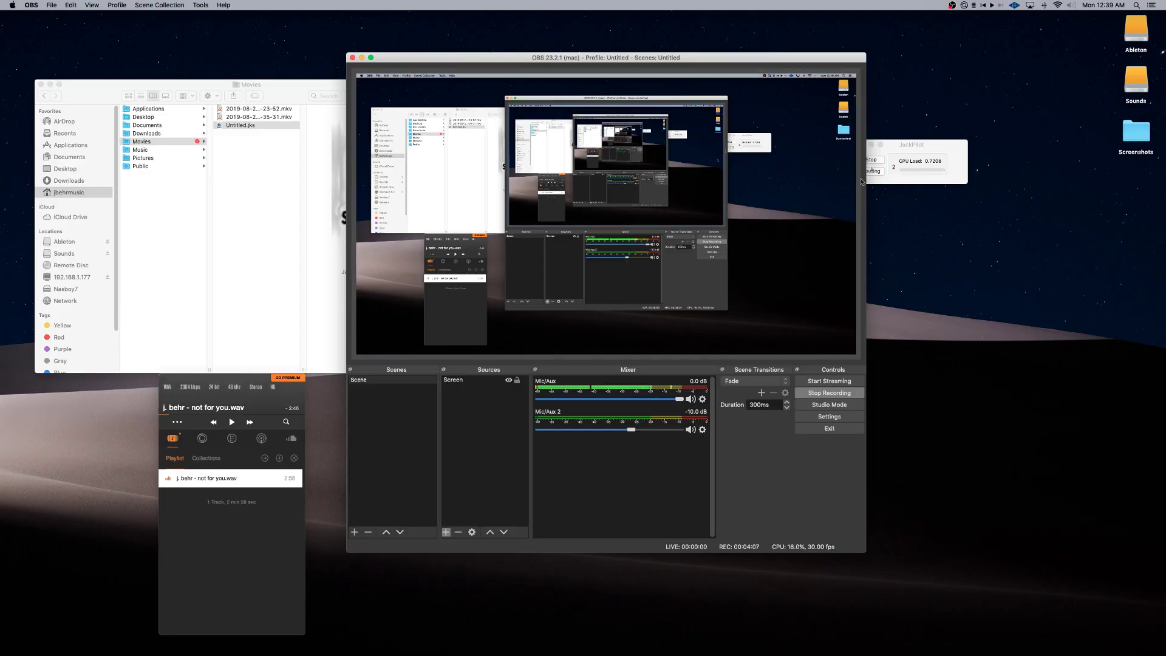
left_click(914, 146)
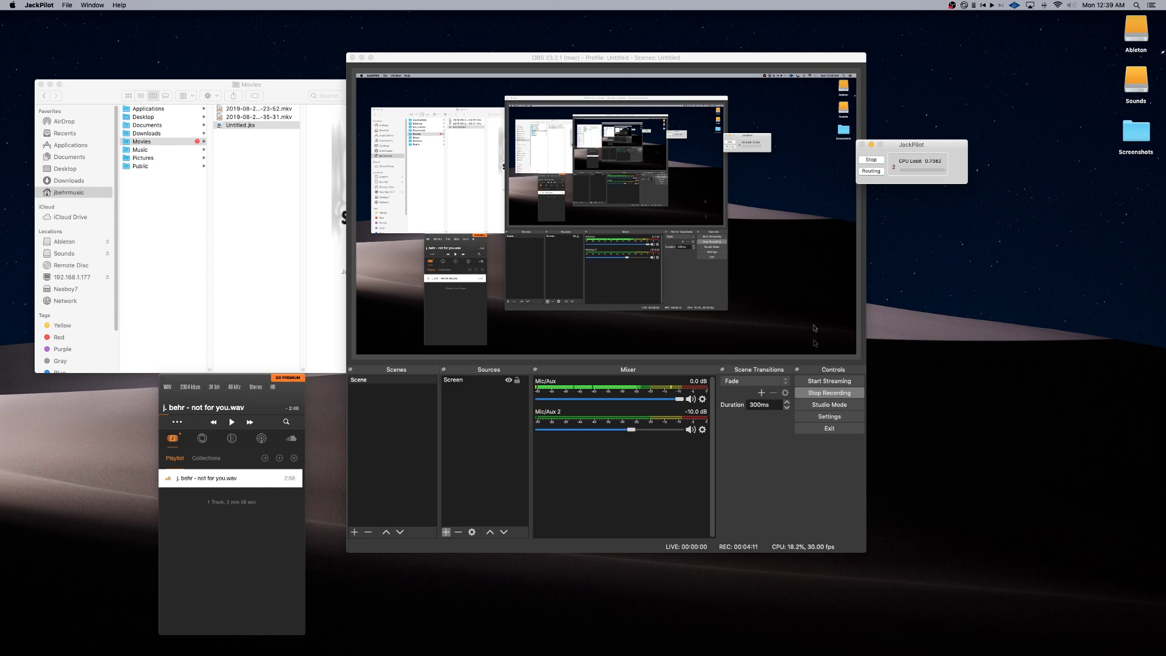
left_click(819, 418)
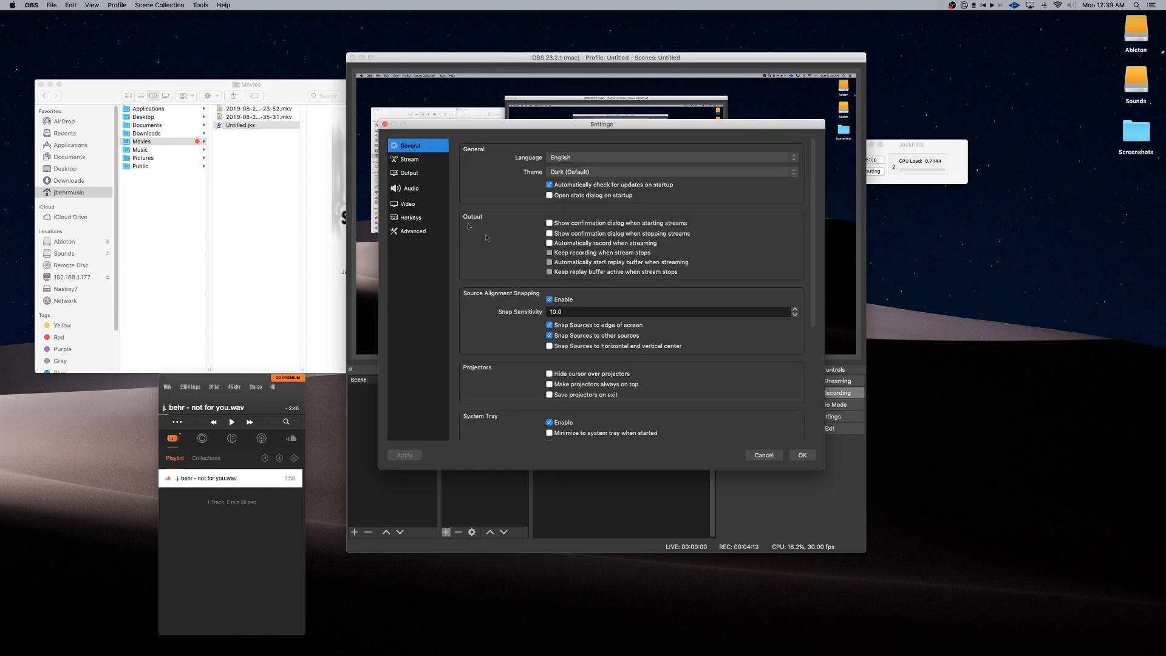
left_click(411, 188)
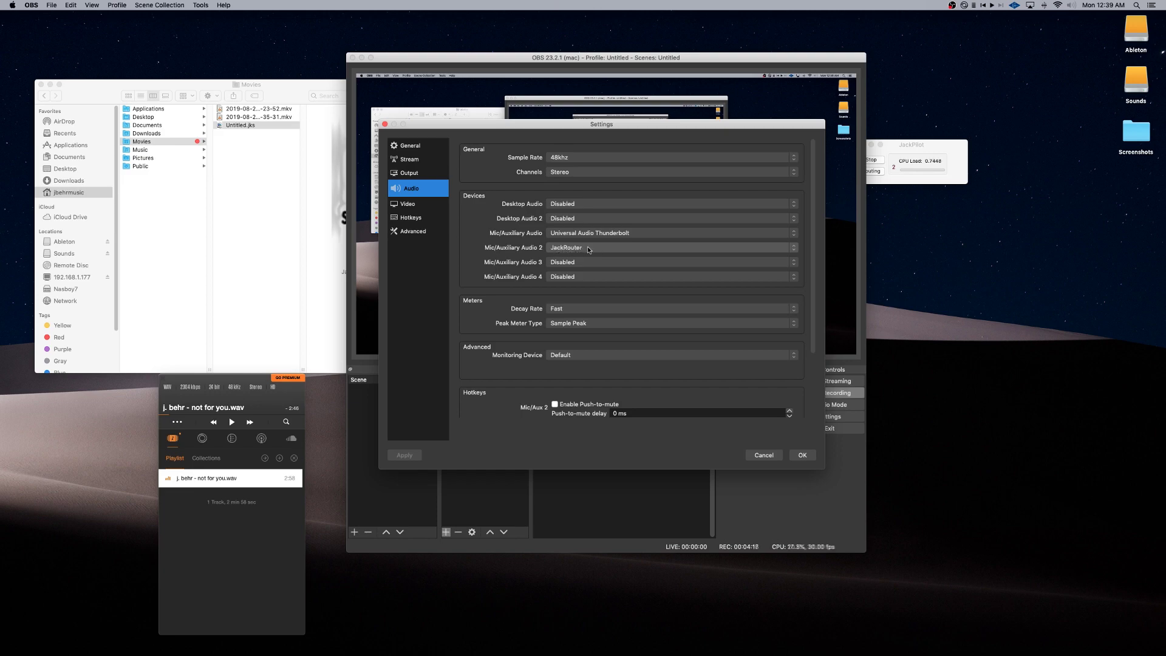
left_click(766, 458)
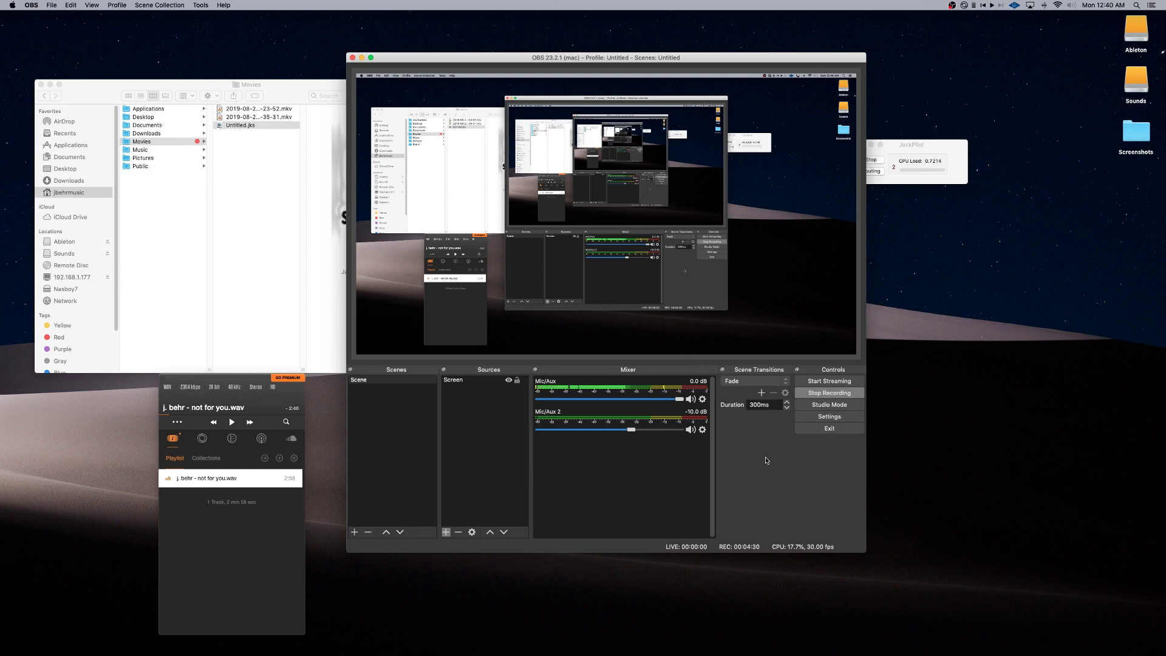